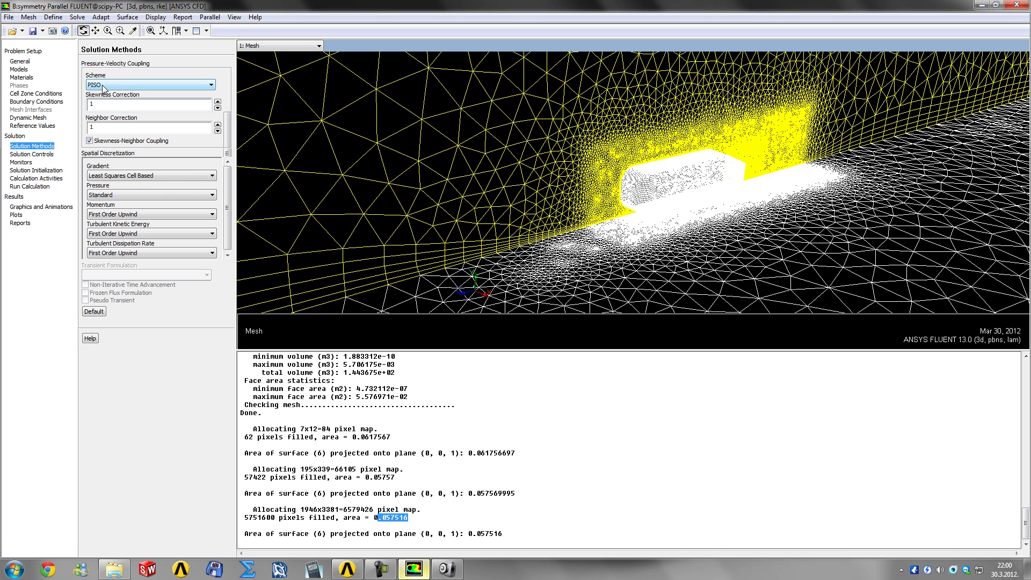
# Choose Coupled in the pressure-velocity coupling Scheme list, replacing PISO.
pyautogui.click(105, 90)
pyautogui.click(105, 117)
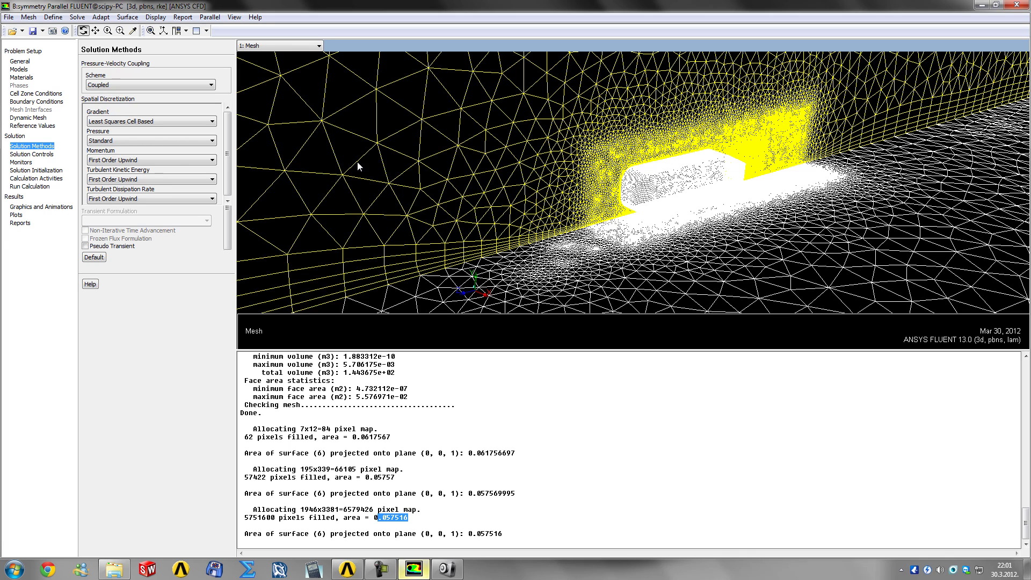
# Try Second Order Upwind for momentum, turbulent kinetic energy and dissipation rate.
pyautogui.click(134, 160)
pyautogui.click(106, 176)
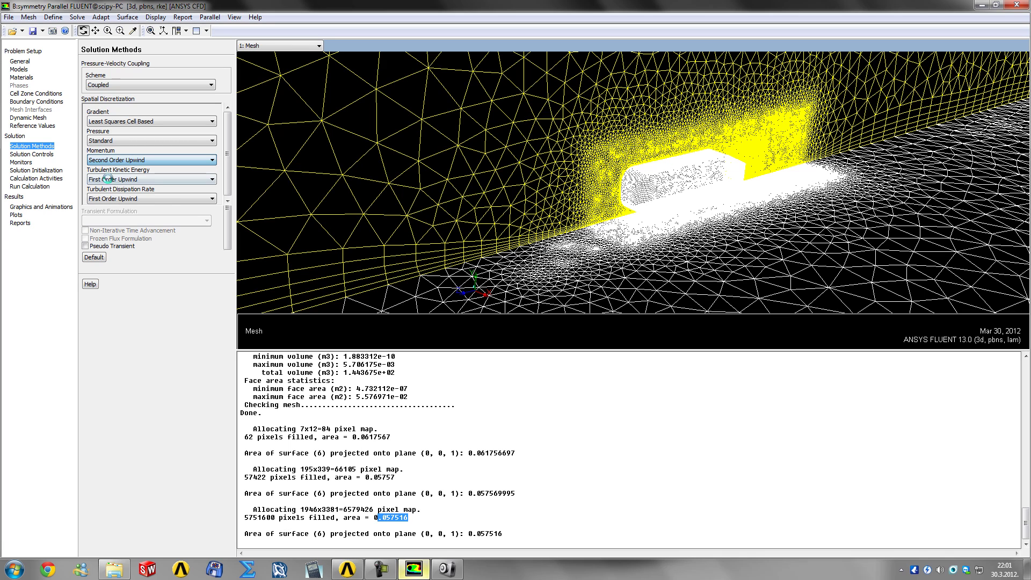
pyautogui.click(110, 179)
pyautogui.click(109, 196)
pyautogui.click(108, 198)
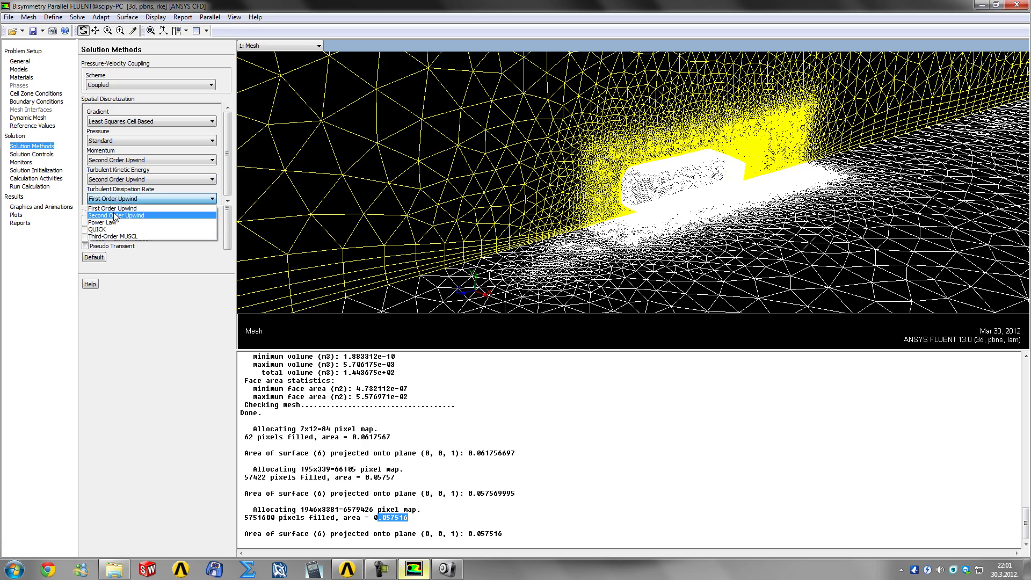
pyautogui.click(112, 209)
# Revert momentum, TKE and TDR to First Order Upwind and go to Solution Controls.
pyautogui.click(104, 160)
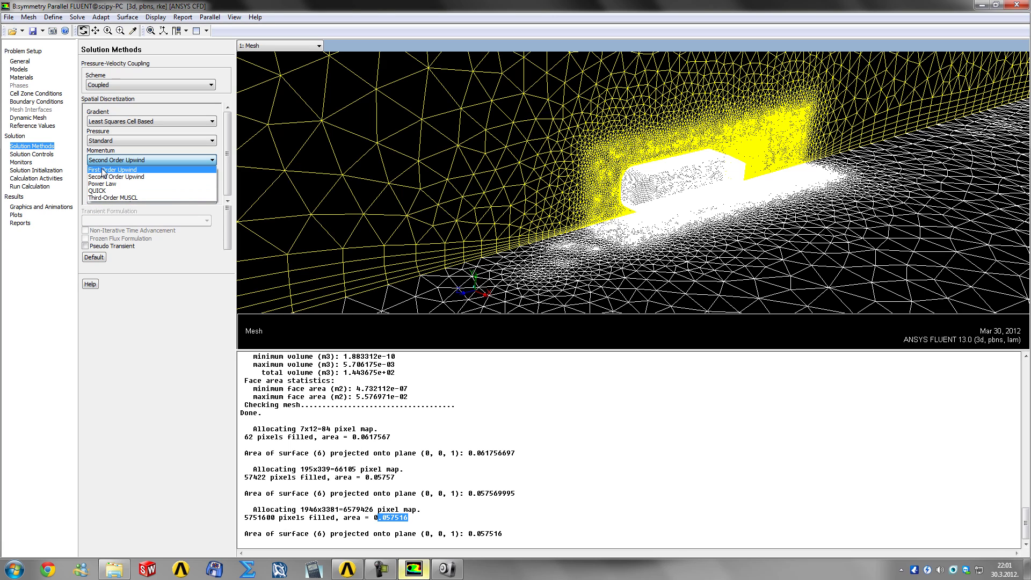
pyautogui.click(105, 167)
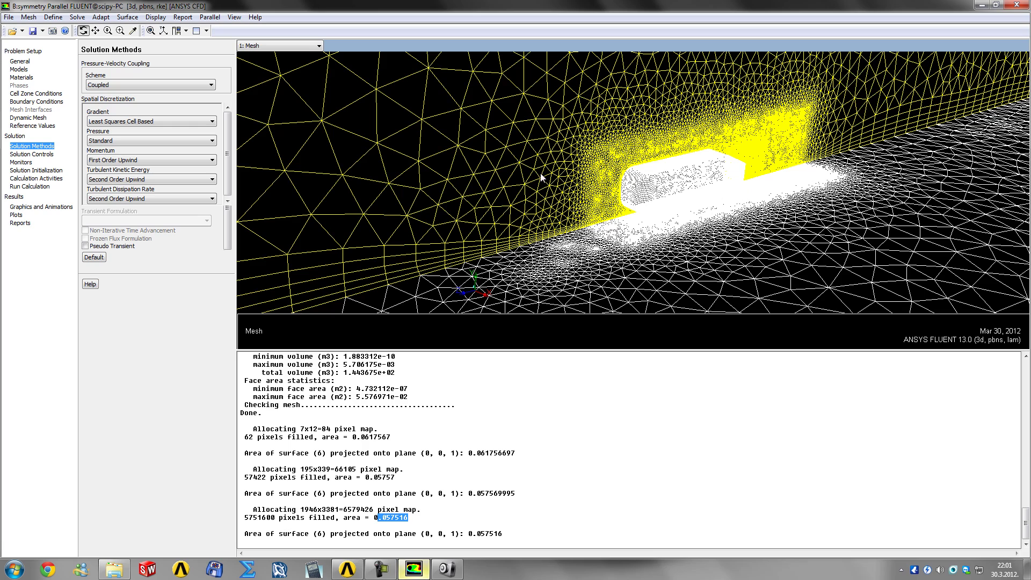
pyautogui.click(143, 179)
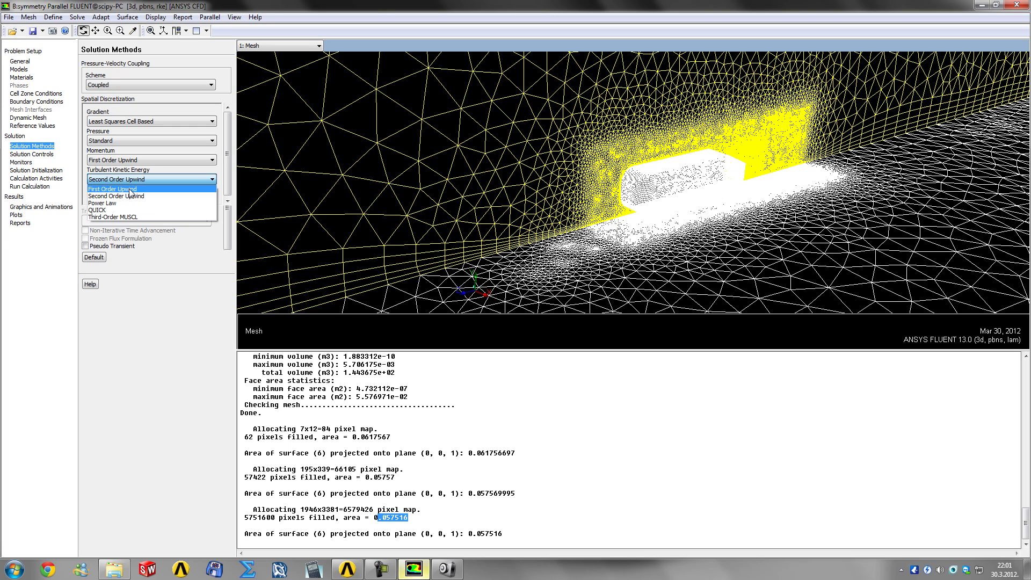
pyautogui.click(118, 189)
pyautogui.click(151, 199)
pyautogui.click(118, 208)
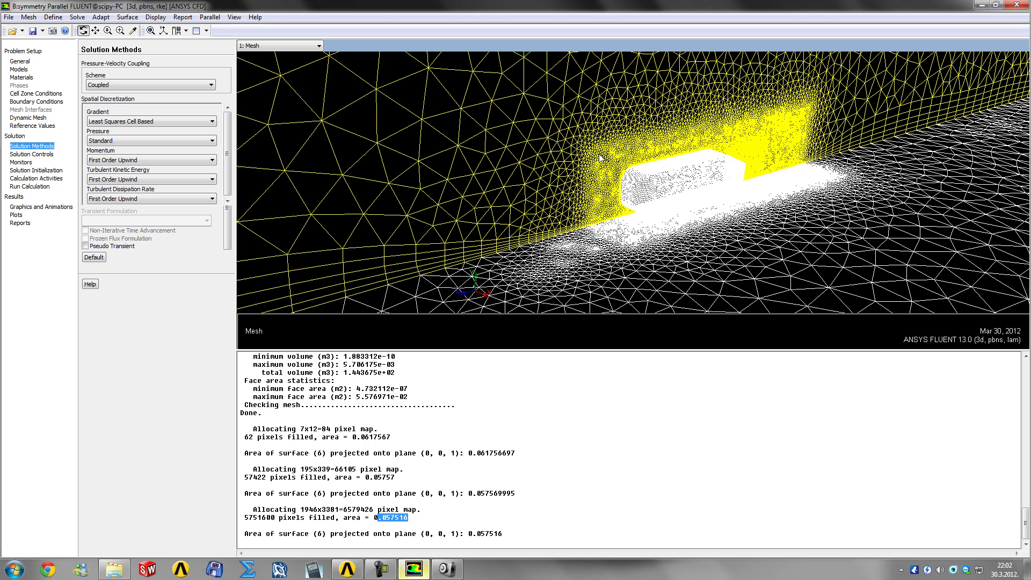
pyautogui.click(34, 154)
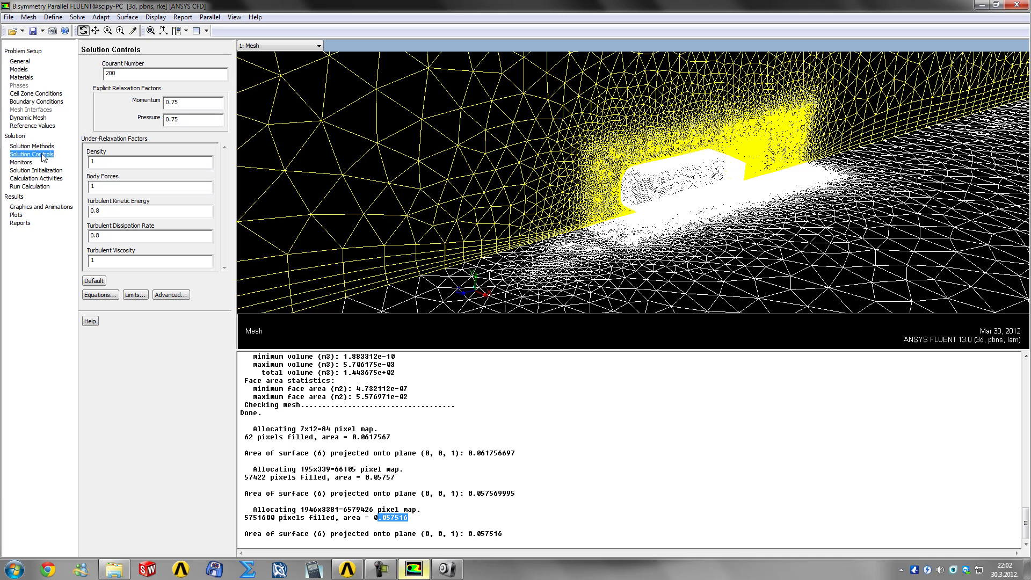
# Change the Courant Number from 200 to 50.
pyautogui.doubleClick(122, 74)
pyautogui.press('Tab')
pyautogui.click(130, 75)
pyautogui.write('50')
pyautogui.doubleClick(110, 74)
# Set the explicit momentum and pressure relaxation factors to 0.25.
pyautogui.click(181, 104)
pyautogui.moveTo(170, 103); pyautogui.dragTo(173, 104)
pyautogui.write('25')
pyautogui.click(174, 118)
pyautogui.moveTo(170, 118); pyautogui.dragTo(176, 118)
pyautogui.write('2')
pyautogui.click(119, 261)
pyautogui.moveTo(119, 261); pyautogui.dragTo(89, 261)
# In Solution Limits, set Maximum Turb. Viscosity Ratio to 10000000 and confirm with OK.
pyautogui.click(136, 295)
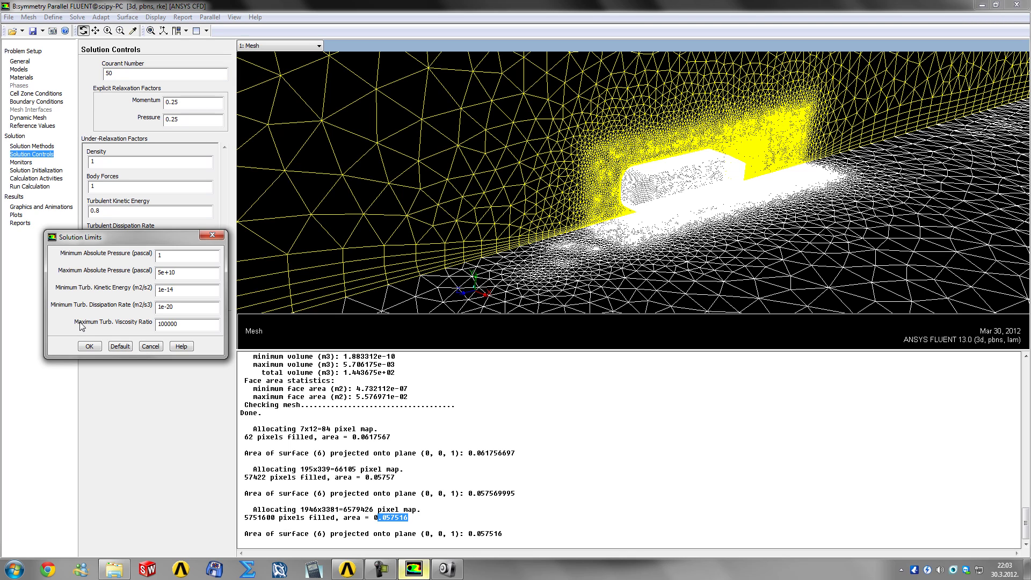
pyautogui.click(195, 325)
pyautogui.moveTo(186, 325); pyautogui.dragTo(157, 328)
pyautogui.press('End')
pyautogui.click(89, 347)
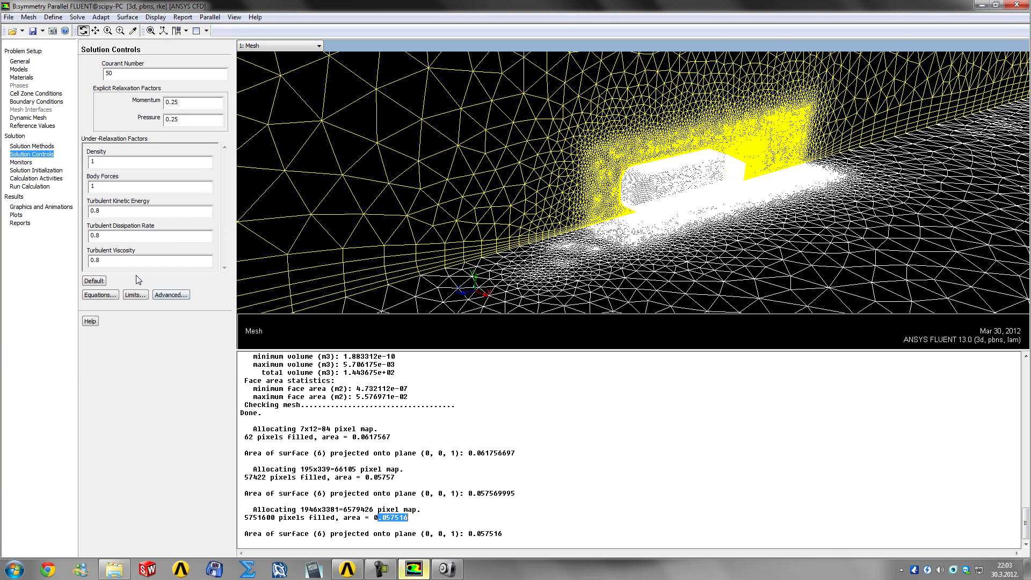
# Edit the Residuals - Print, Plot monitor from the Monitors page.
pyautogui.click(22, 162)
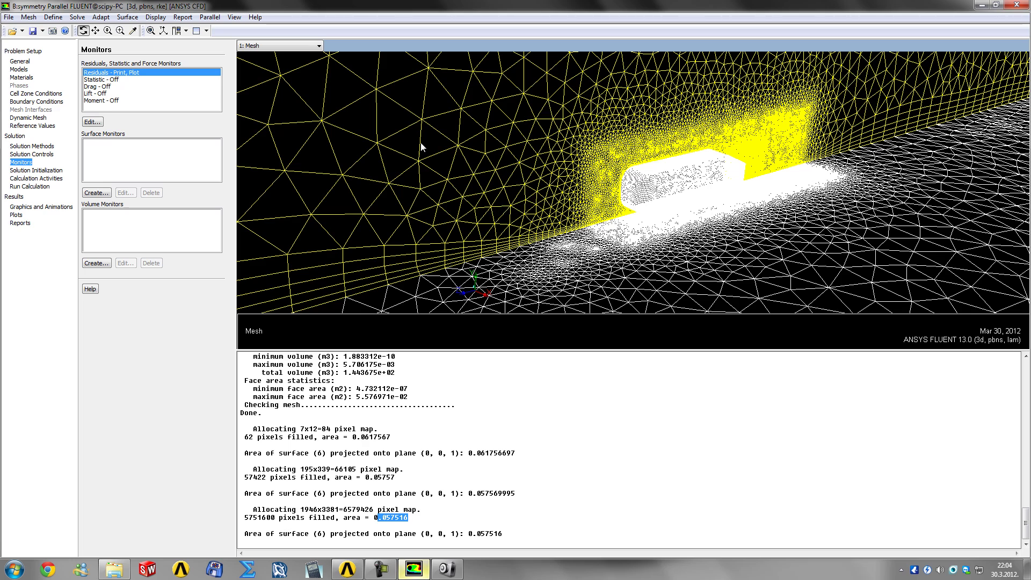
pyautogui.click(94, 122)
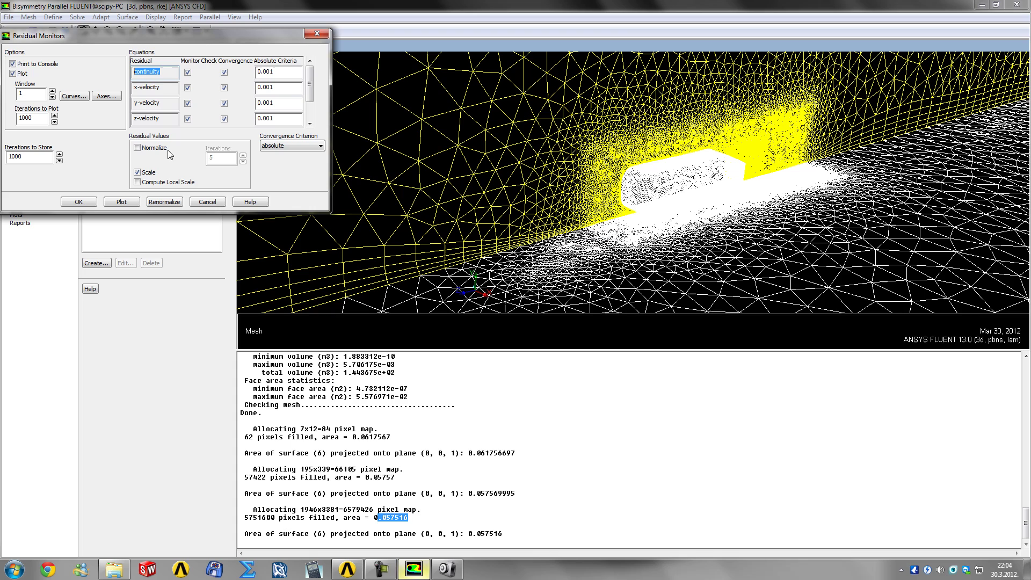
# Reposition the Residual Monitors dialog and review the 0.001 residual criteria.
pyautogui.click(279, 72)
pyautogui.moveTo(239, 41); pyautogui.dragTo(281, 115)
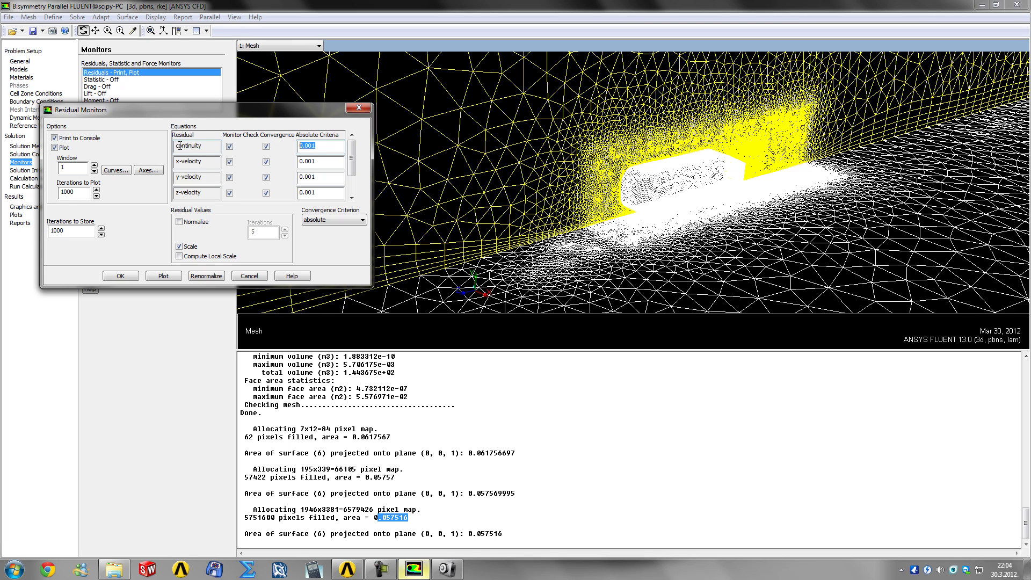
pyautogui.moveTo(178, 144); pyautogui.dragTo(212, 160)
pyautogui.press('Tab')
pyautogui.press('Tab')
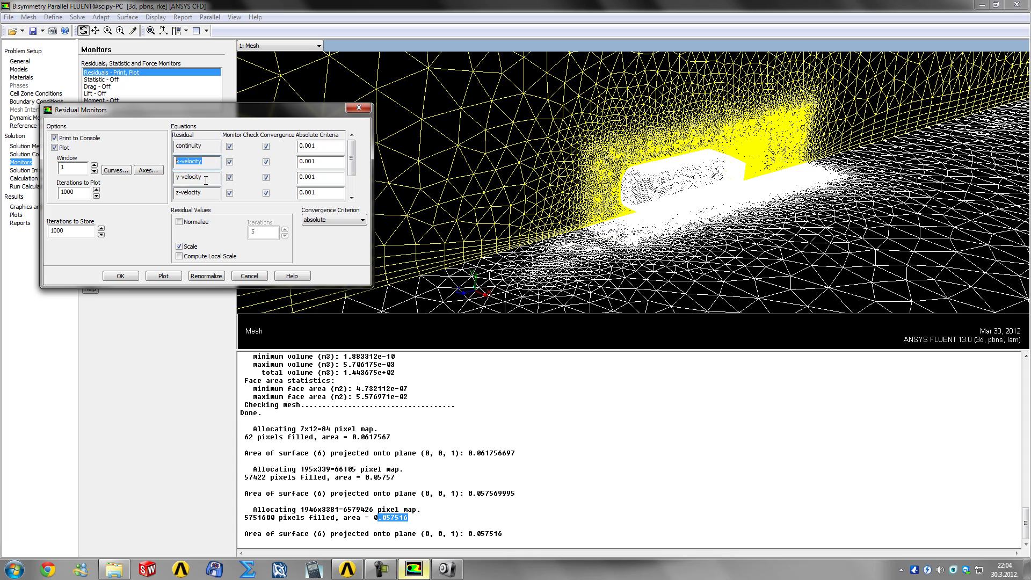
pyautogui.moveTo(352, 161); pyautogui.dragTo(352, 179)
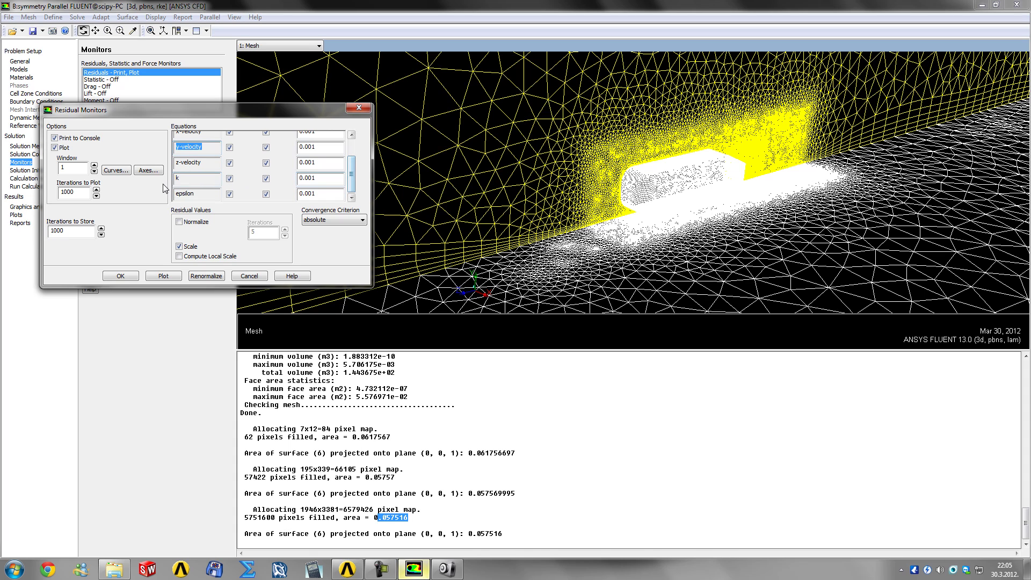
pyautogui.click(213, 193)
pyautogui.scroll(2, 352, 196)
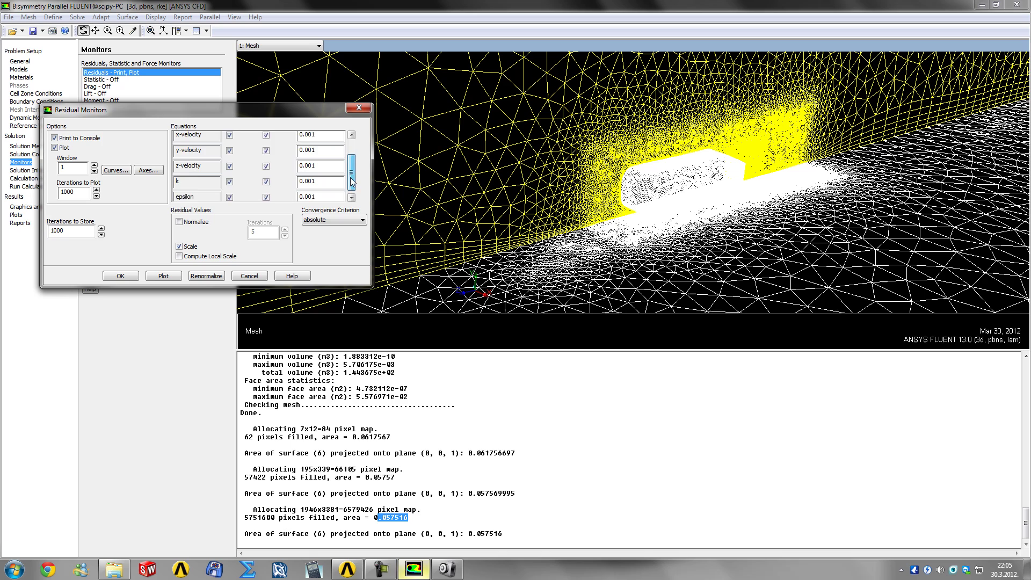
pyautogui.doubleClick(293, 146)
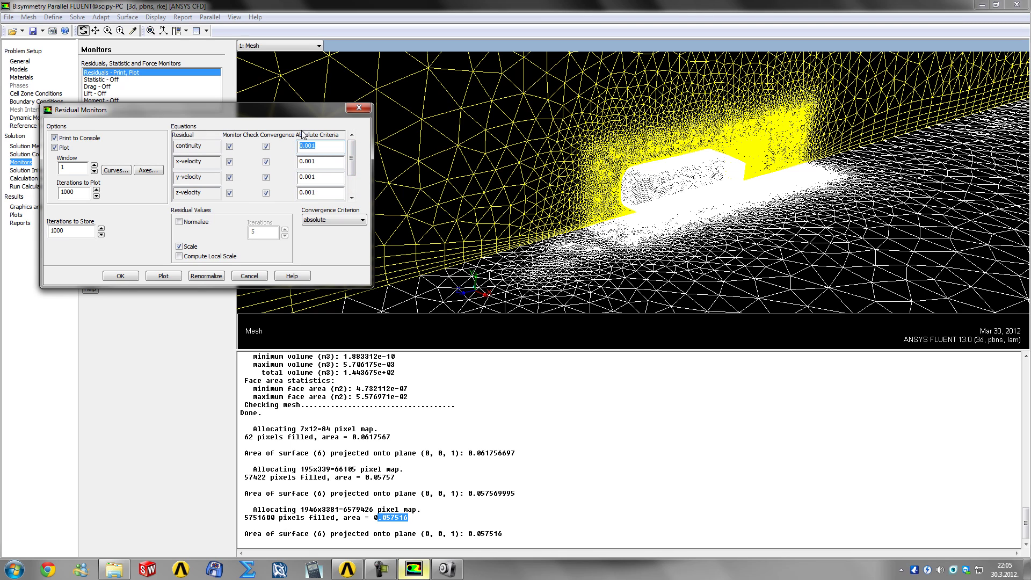
pyautogui.doubleClick(317, 160)
pyautogui.click(314, 161)
# Set the Convergence Criterion to none, keeping all residual checks enabled.
pyautogui.click(333, 220)
pyautogui.click(315, 236)
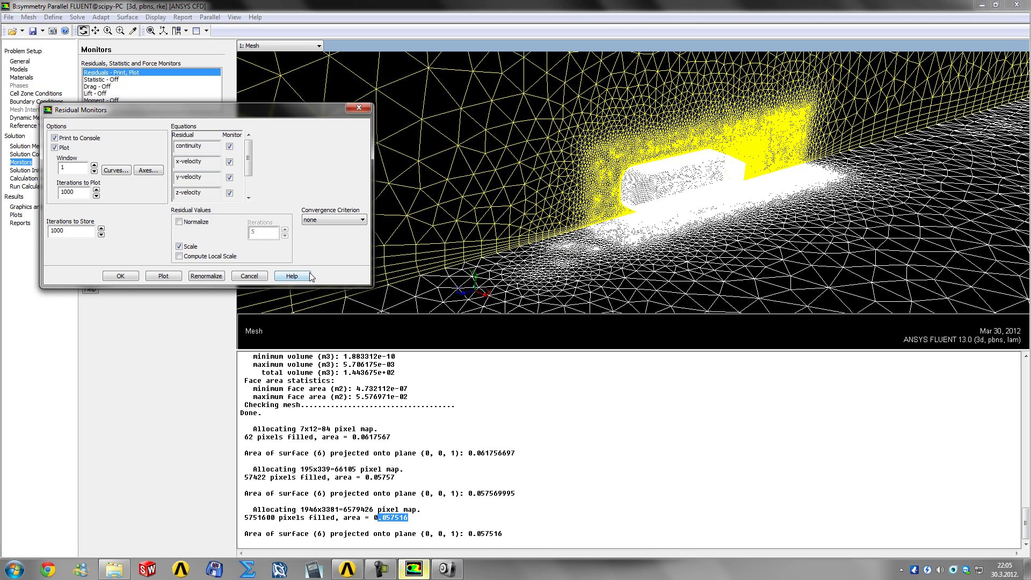
pyautogui.click(317, 218)
pyautogui.click(315, 228)
pyautogui.click(266, 147)
pyautogui.click(266, 162)
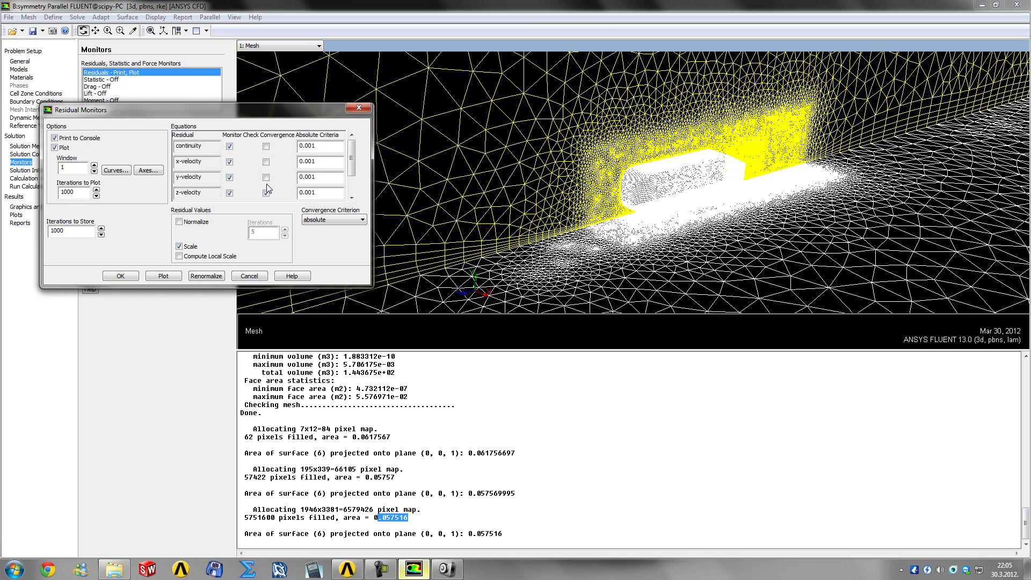
pyautogui.click(265, 162)
pyautogui.click(266, 147)
pyautogui.click(330, 217)
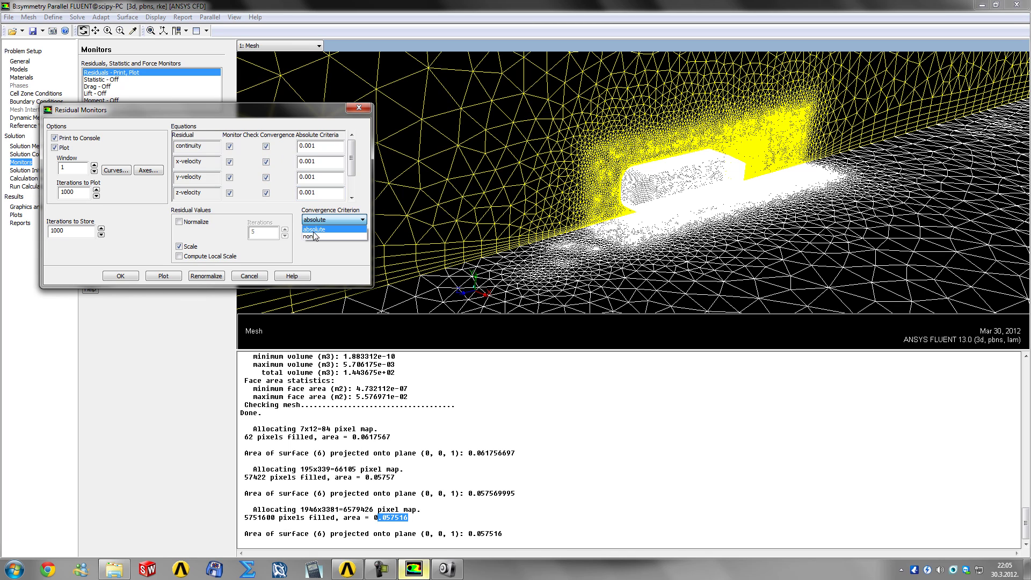
pyautogui.click(314, 236)
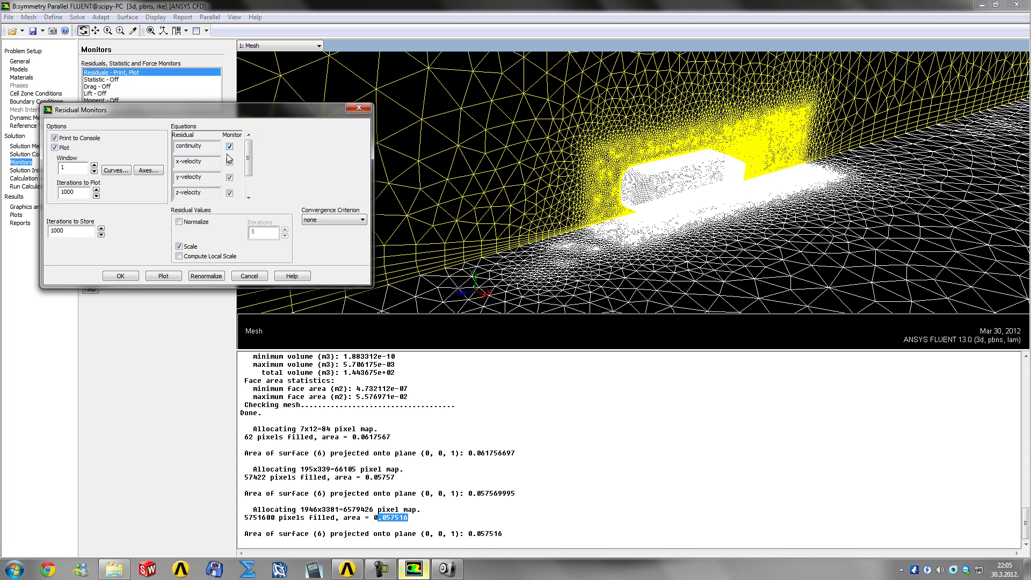
pyautogui.moveTo(248, 156); pyautogui.dragTo(249, 175)
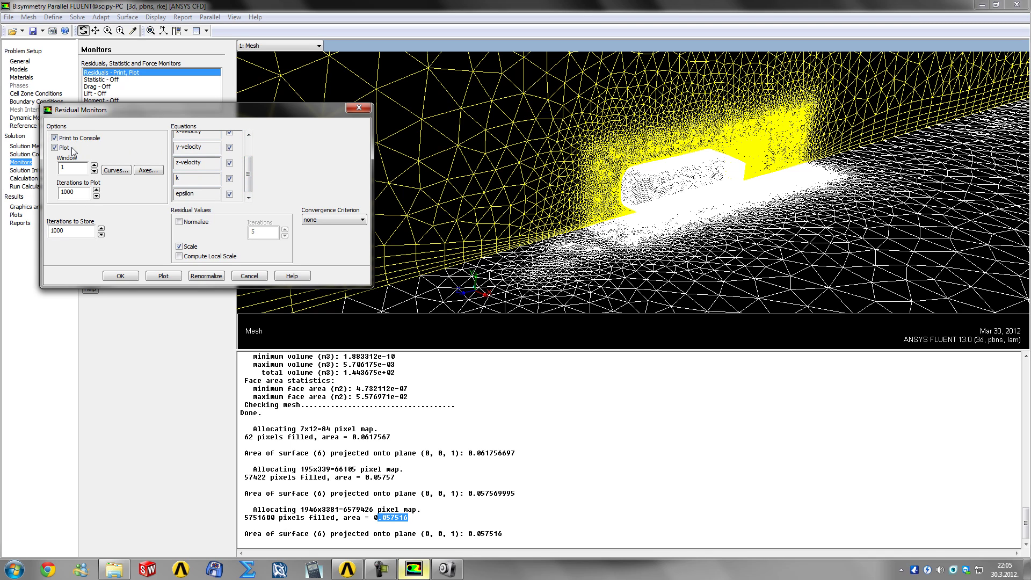
pyautogui.doubleClick(72, 167)
# Close the residual settings and edit the Drag monitor, selecting only ahmed-body.
pyautogui.click(120, 276)
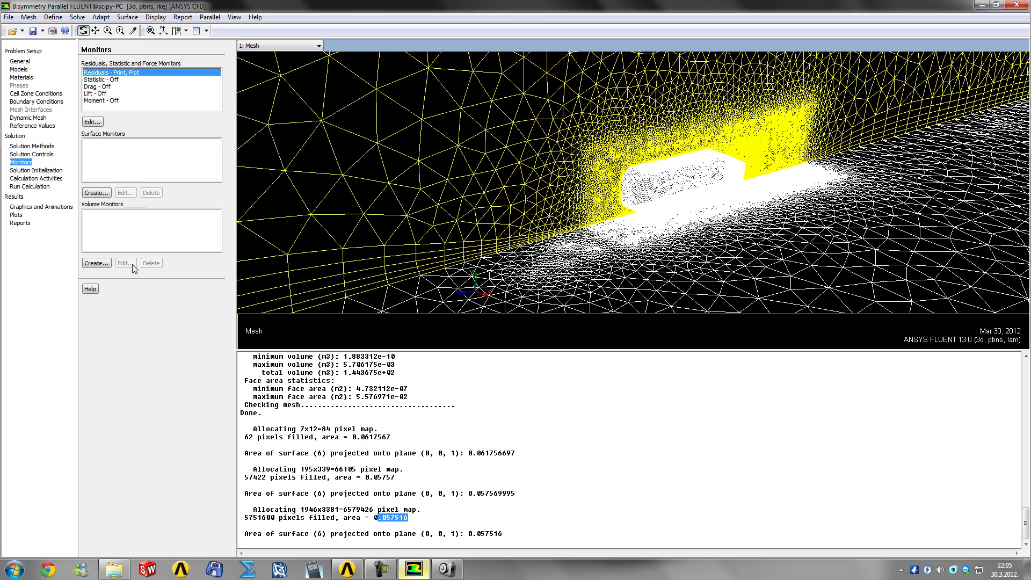
pyautogui.click(109, 80)
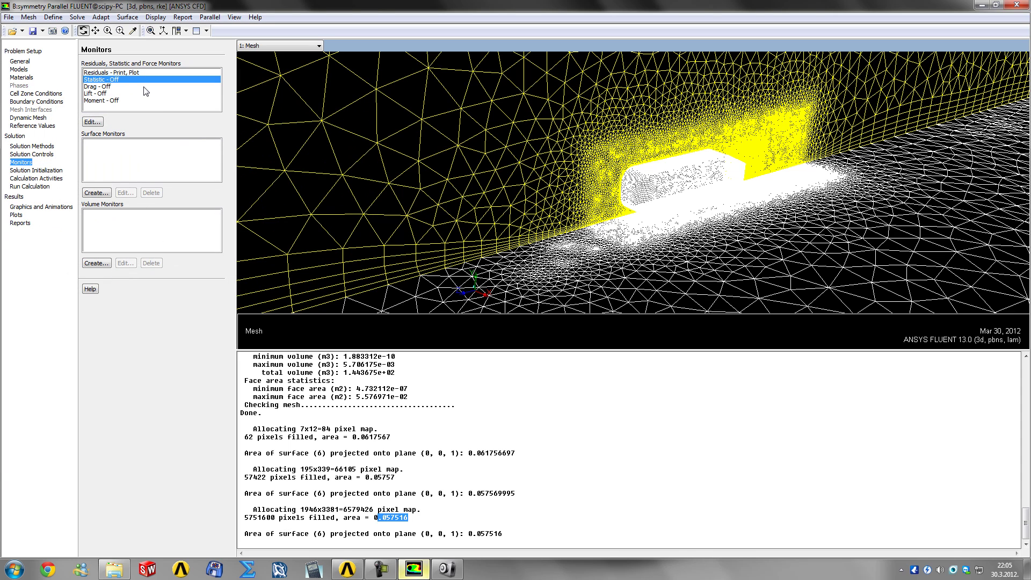
pyautogui.click(112, 87)
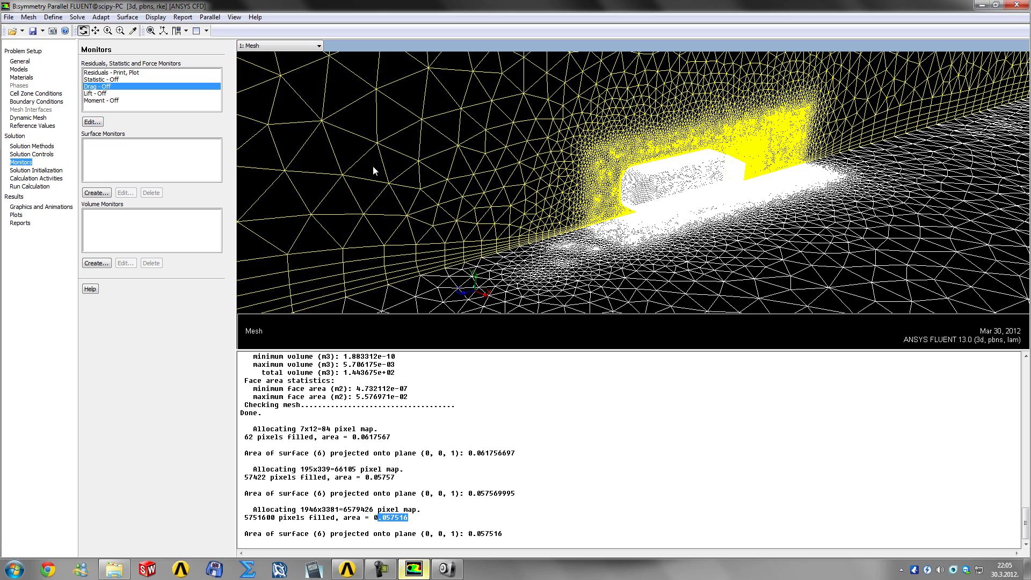
pyautogui.click(93, 121)
pyautogui.moveTo(118, 18); pyautogui.dragTo(154, 70)
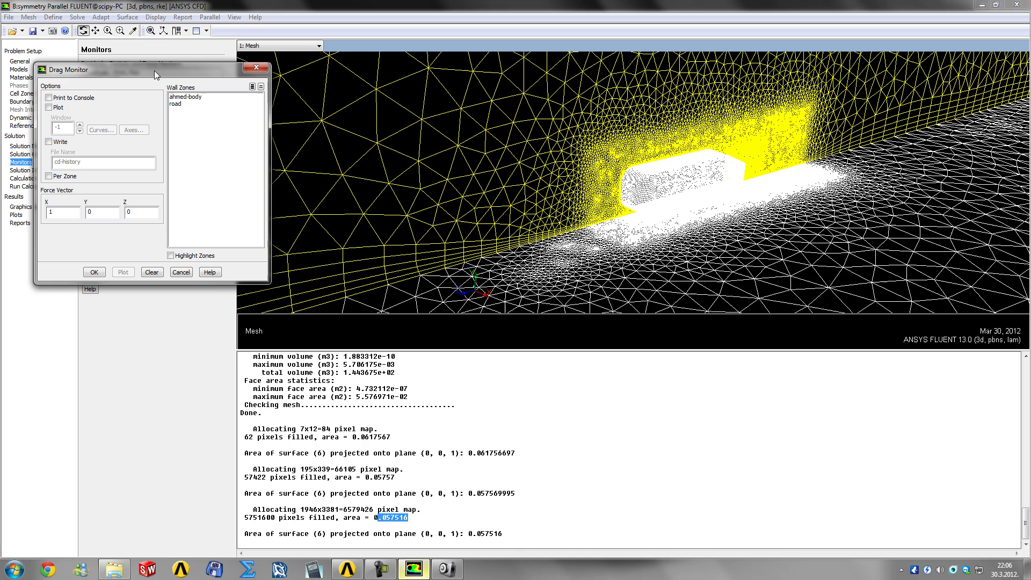
pyautogui.click(181, 98)
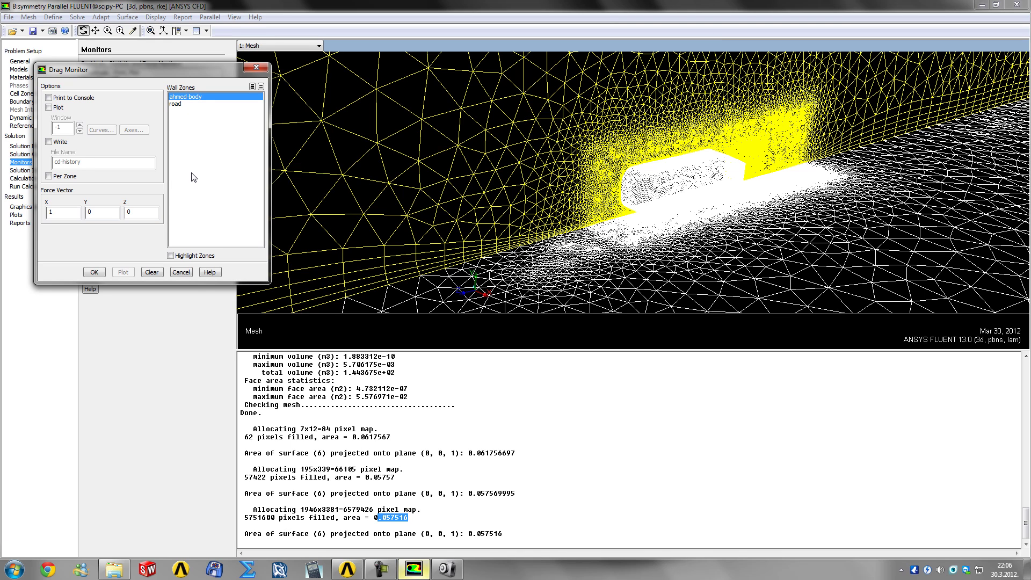
pyautogui.click(187, 104)
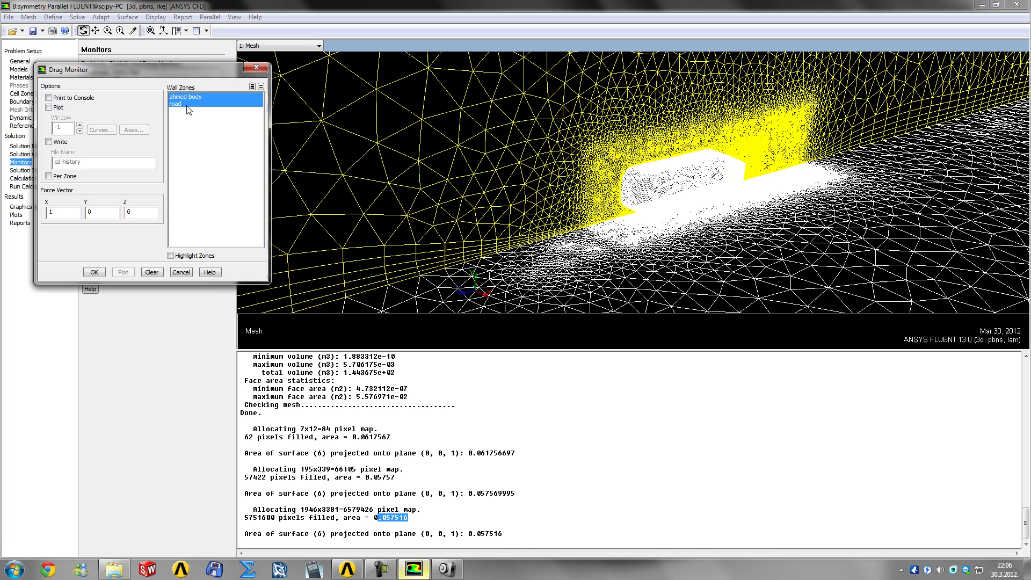
pyautogui.click(187, 108)
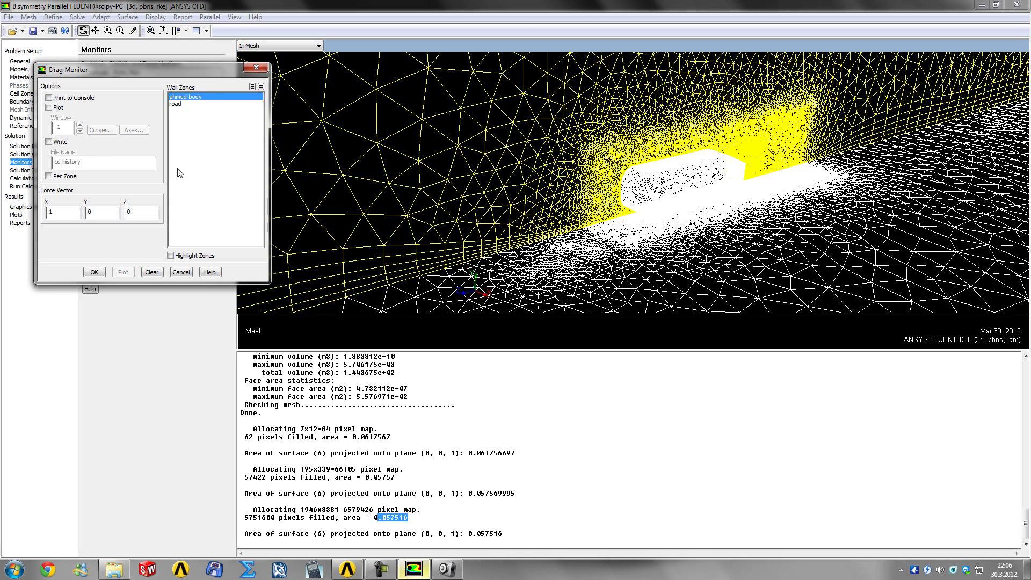
# Enable print, plot and write to cd-history.txt with X force direction, then confirm.
pyautogui.click(48, 98)
pyautogui.moveTo(388, 456); pyautogui.dragTo(430, 510)
pyautogui.click(698, 493)
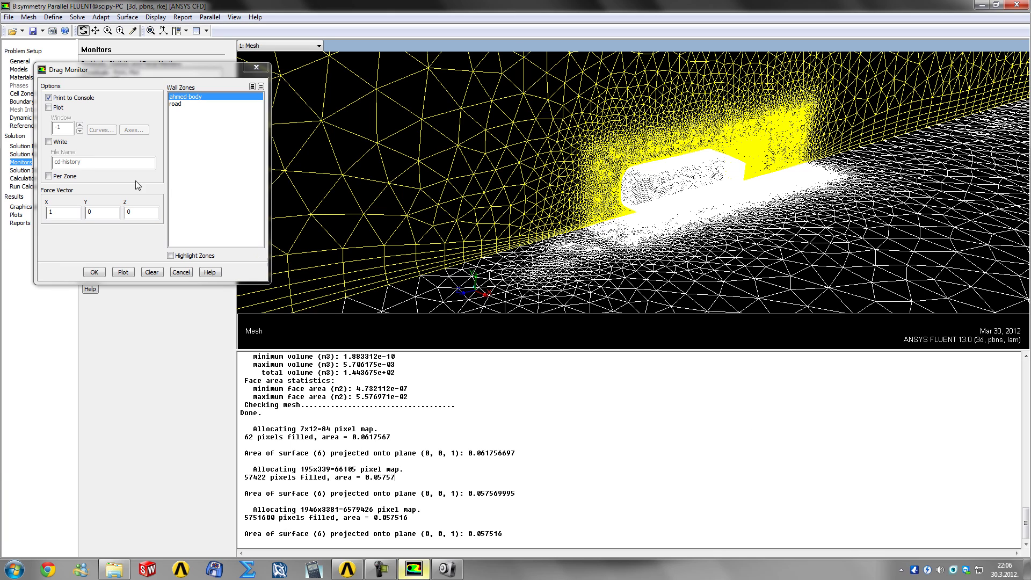
pyautogui.click(50, 108)
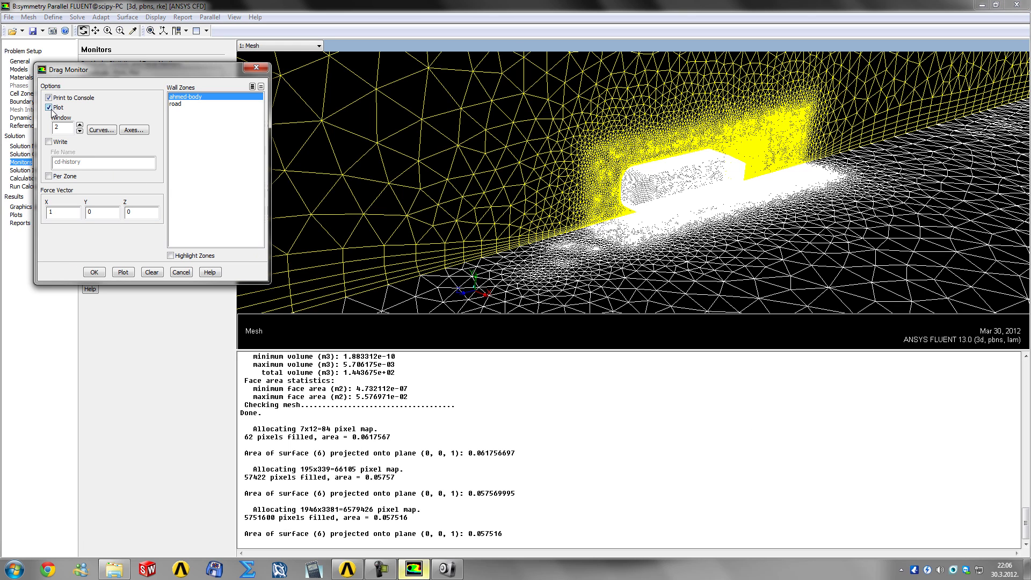
pyautogui.click(49, 142)
pyautogui.click(102, 164)
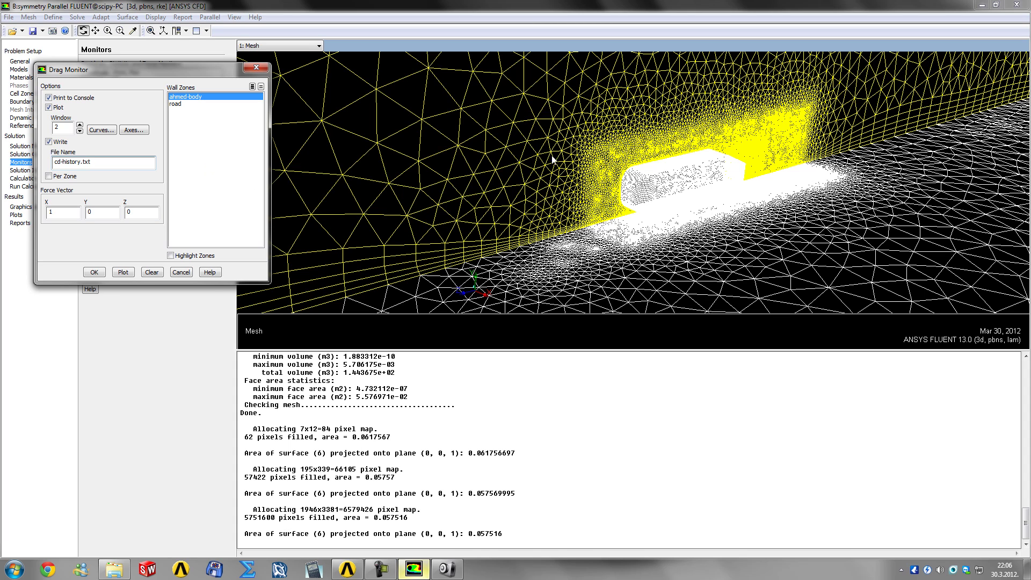
pyautogui.click(56, 215)
pyautogui.doubleClick(154, 213)
pyautogui.doubleClick(51, 212)
pyautogui.click(99, 273)
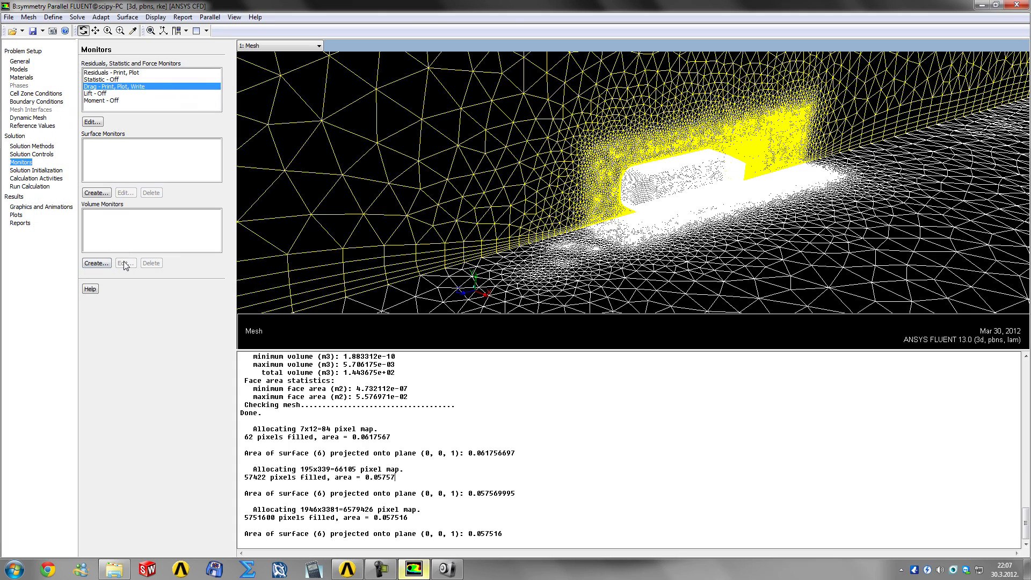
# Configure the ahmed-body lift monitor to print, plot and write cl-history.txt, force vector Y=1.
pyautogui.click(95, 95)
pyautogui.click(92, 122)
pyautogui.click(187, 97)
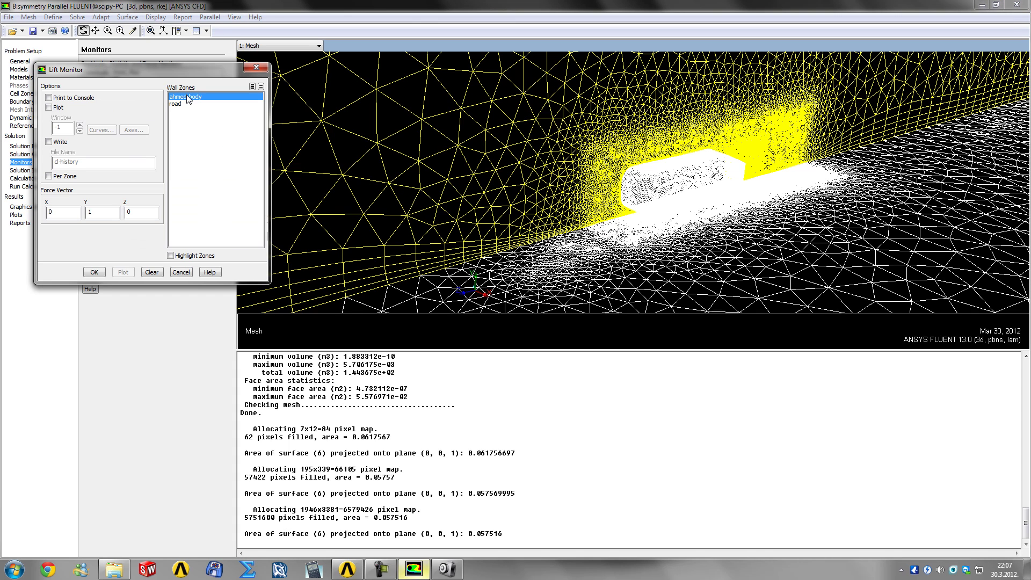
pyautogui.click(48, 98)
pyautogui.click(49, 107)
pyautogui.click(49, 142)
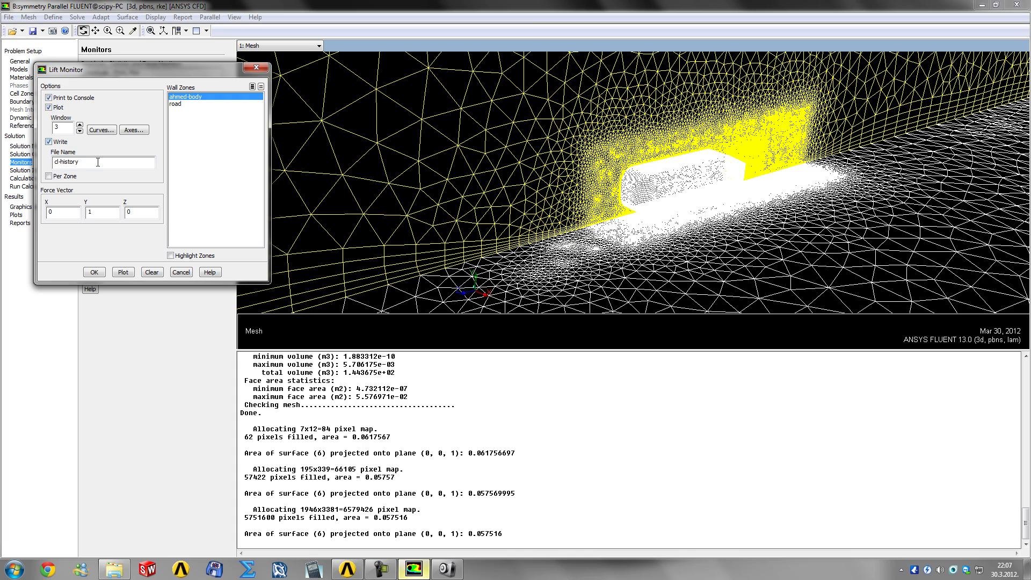
pyautogui.click(98, 162)
pyautogui.click(96, 213)
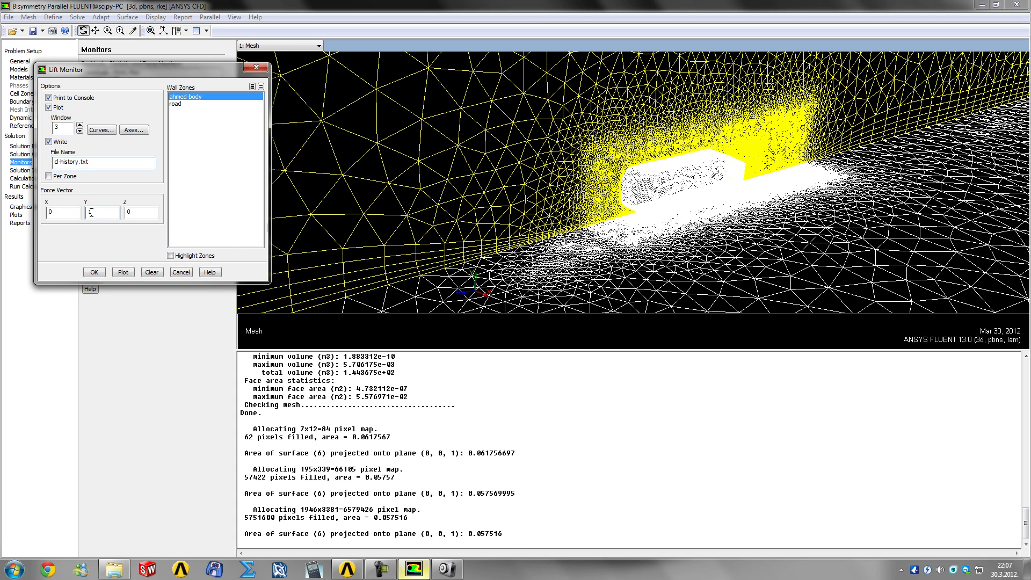
pyautogui.click(475, 271)
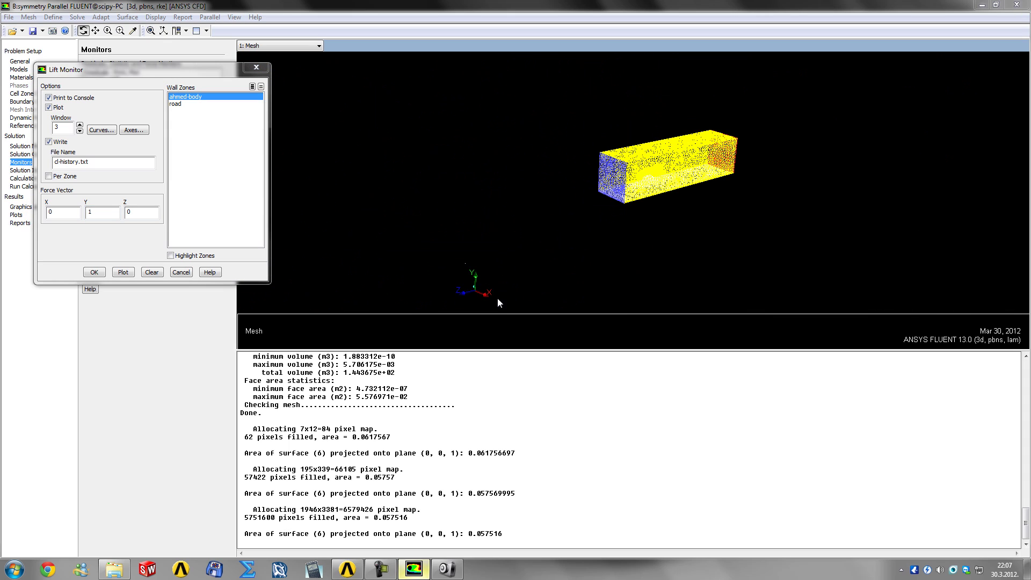
pyautogui.scroll(2, 498, 298)
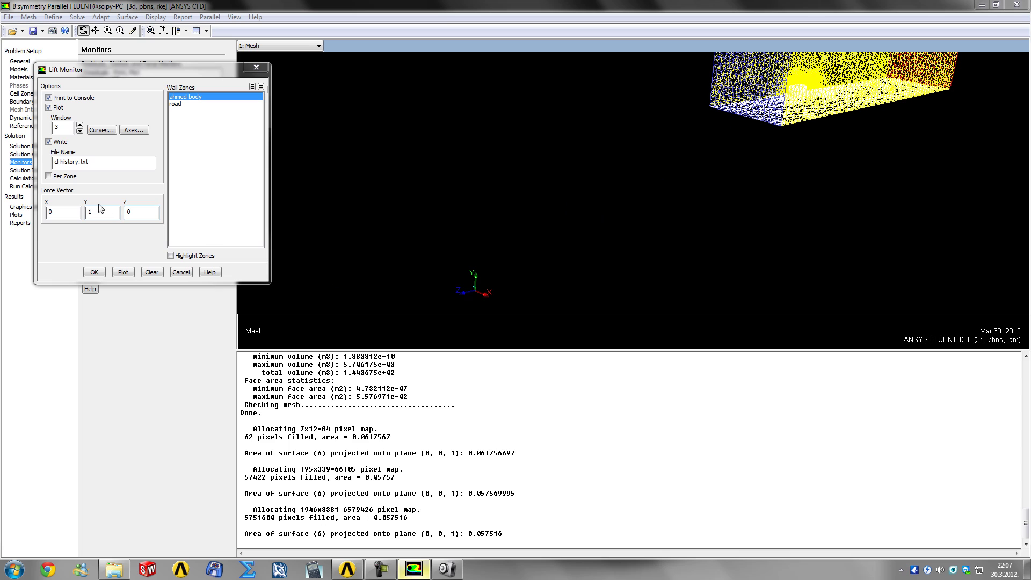
pyautogui.click(94, 272)
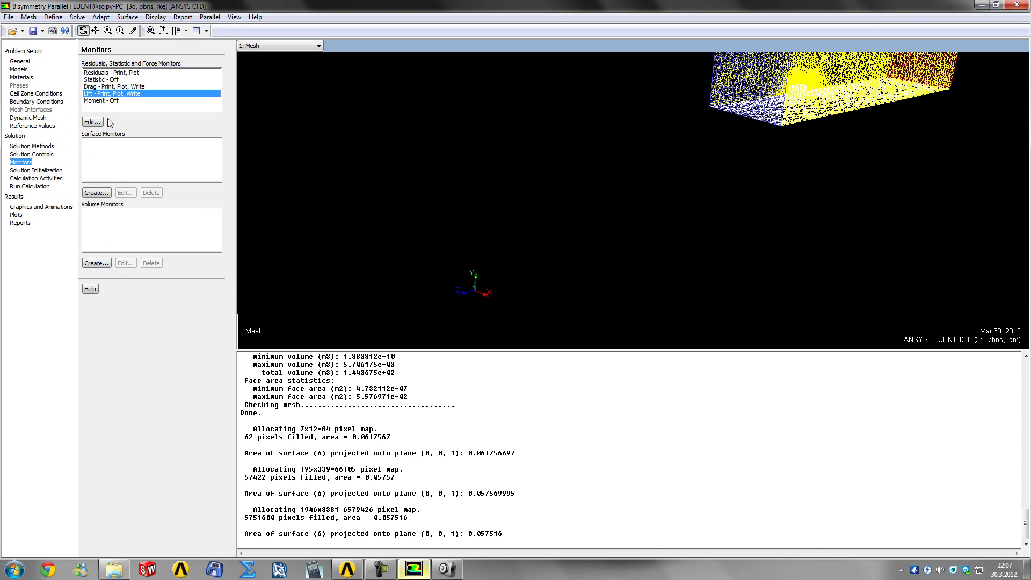
# Set the ahmed-body moment monitor to print, plot and write cm-history.txt.
pyautogui.click(101, 101)
pyautogui.click(94, 121)
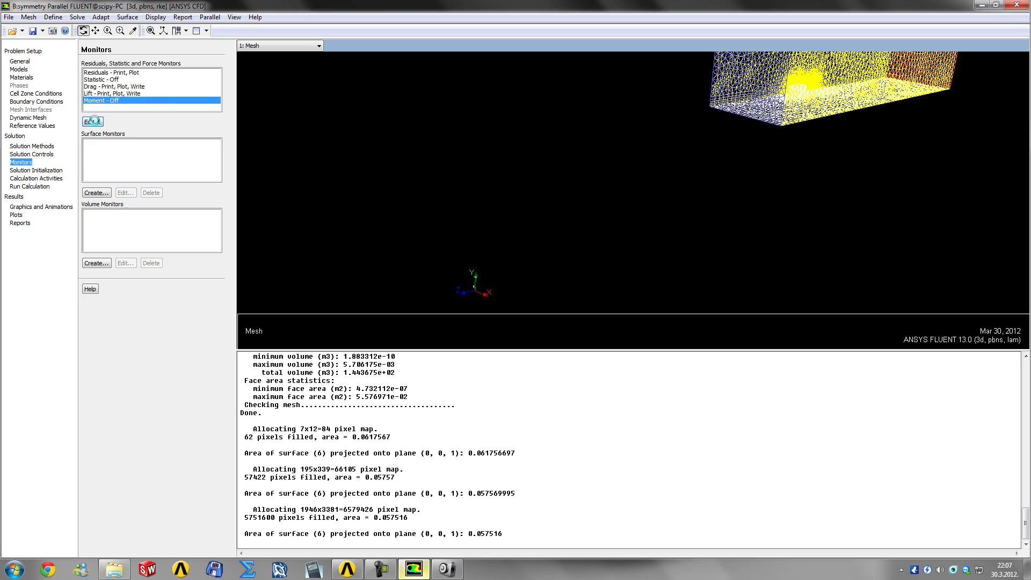
pyautogui.click(185, 96)
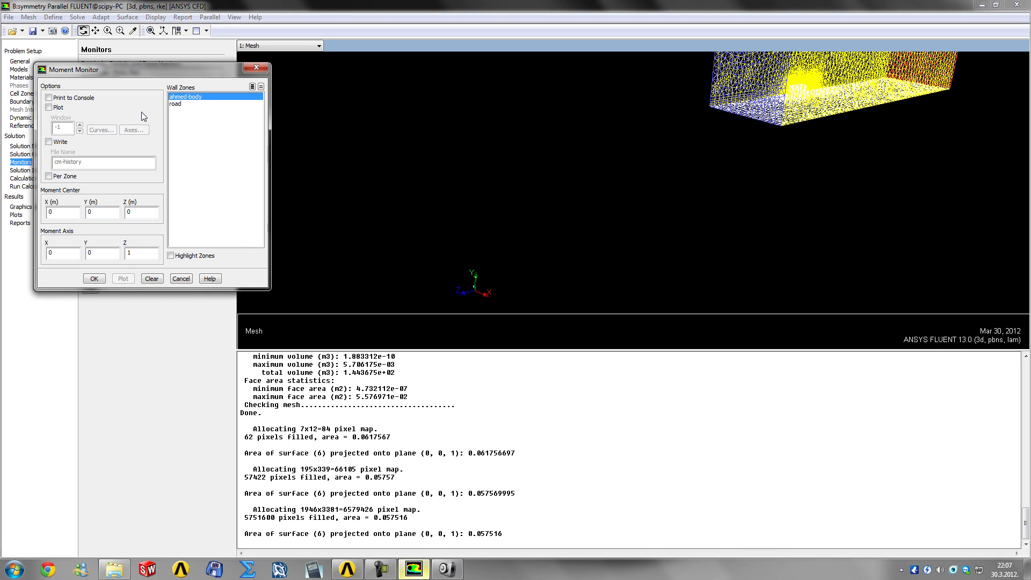
pyautogui.click(49, 97)
pyautogui.click(48, 107)
pyautogui.click(49, 141)
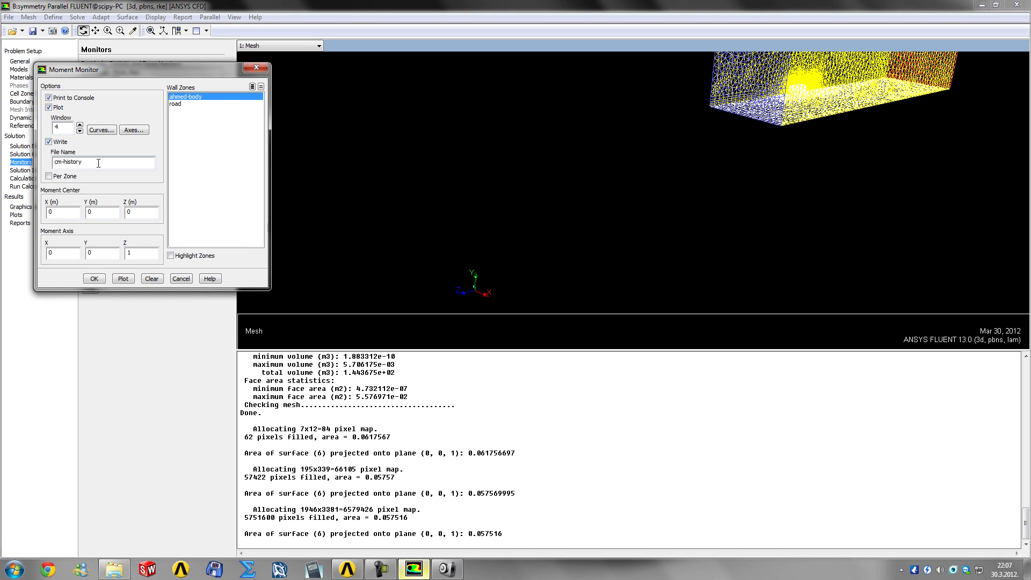
pyautogui.click(99, 163)
pyautogui.write('.txt')
# Zoom onto the Ahmed body and set the moment axis to (1, 0, 0).
pyautogui.moveTo(869, 148); pyautogui.dragTo(841, 143, button='middle')
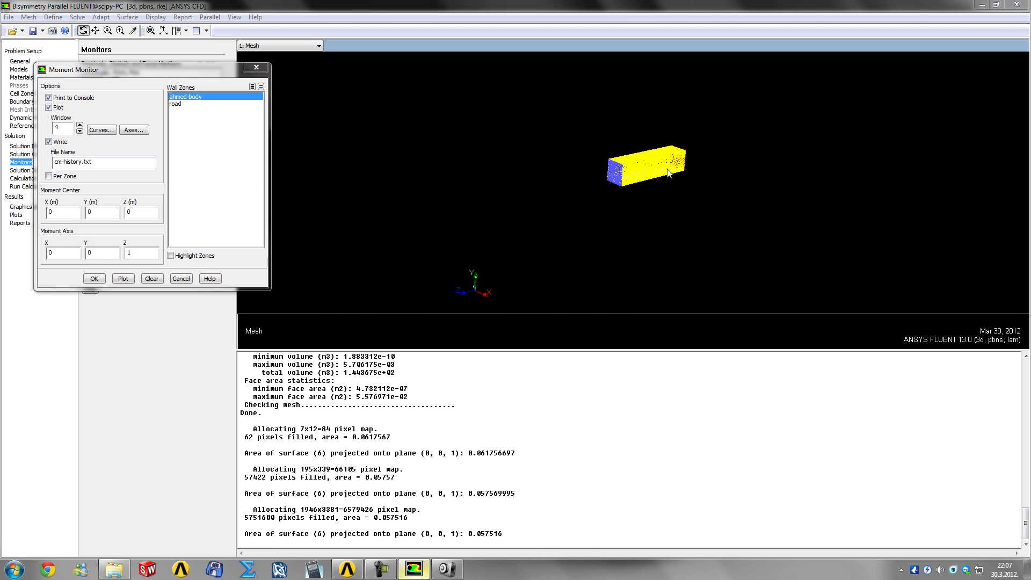
pyautogui.moveTo(609, 143); pyautogui.dragTo(688, 188, button='middle')
pyautogui.moveTo(459, 218); pyautogui.dragTo(553, 285, button='middle')
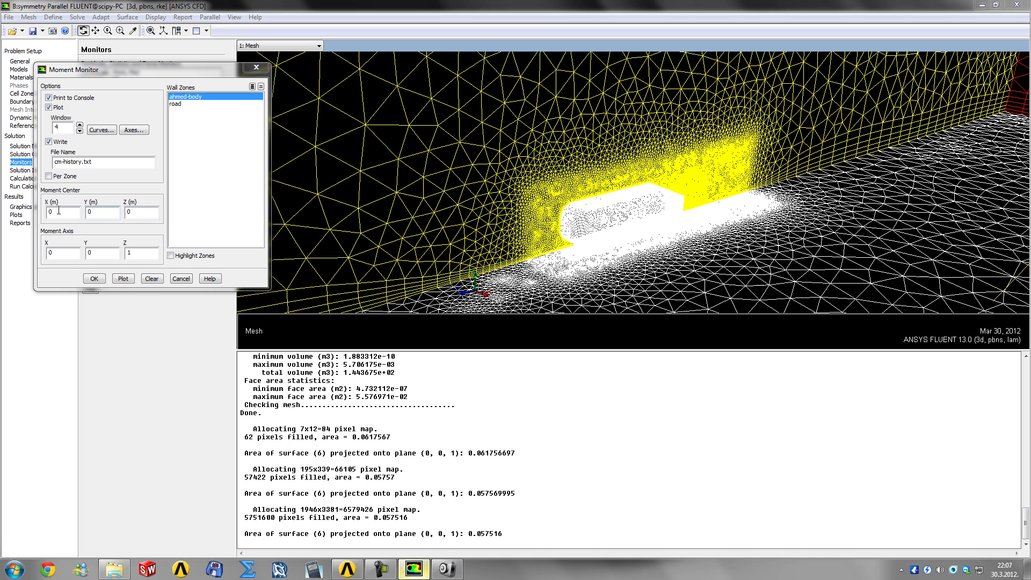
pyautogui.doubleClick(63, 255)
pyautogui.write('1')
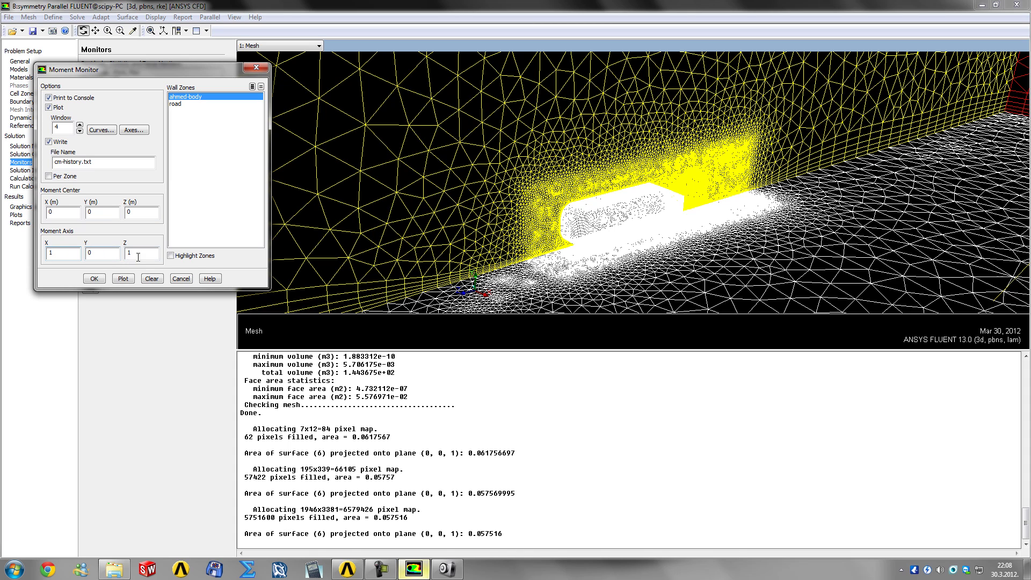
pyautogui.doubleClick(138, 257)
# Open ahmed_body_25deg_slant.SLDPRT from the tutorial folder to find the moment centre.
pyautogui.scroll(-5, 586, 252)
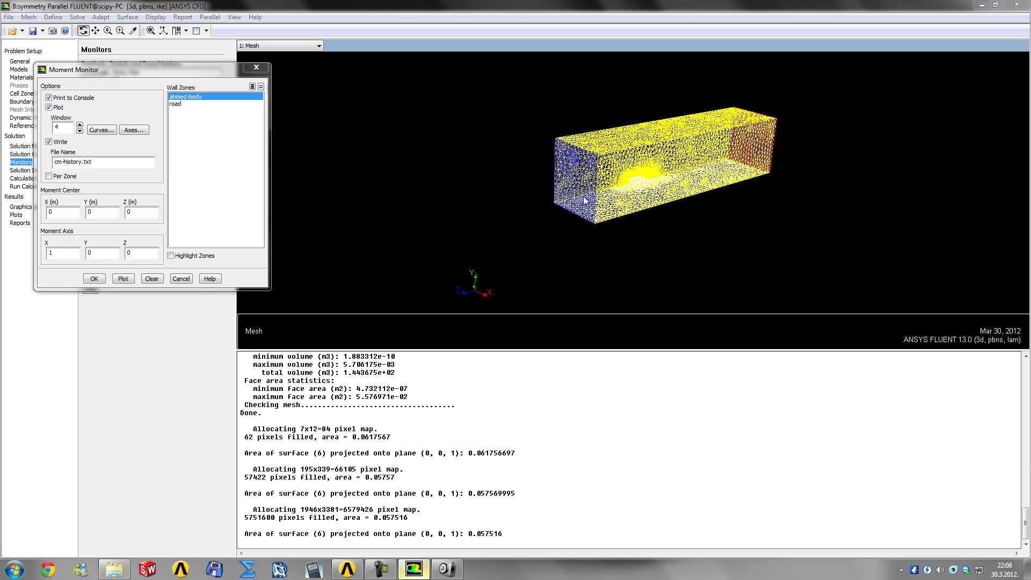
pyautogui.scroll(3, 657, 197)
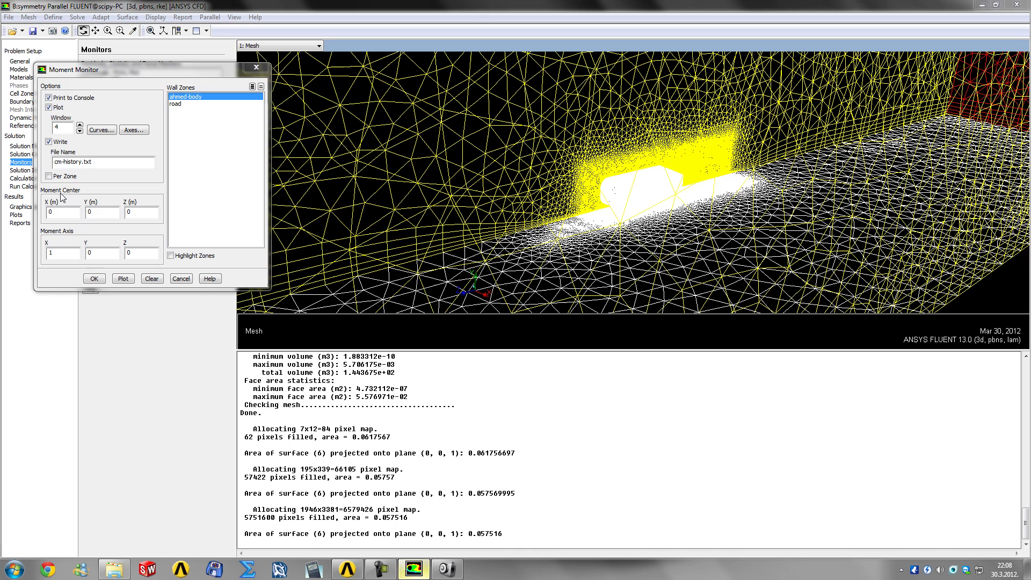
pyautogui.click(97, 215)
pyautogui.click(115, 569)
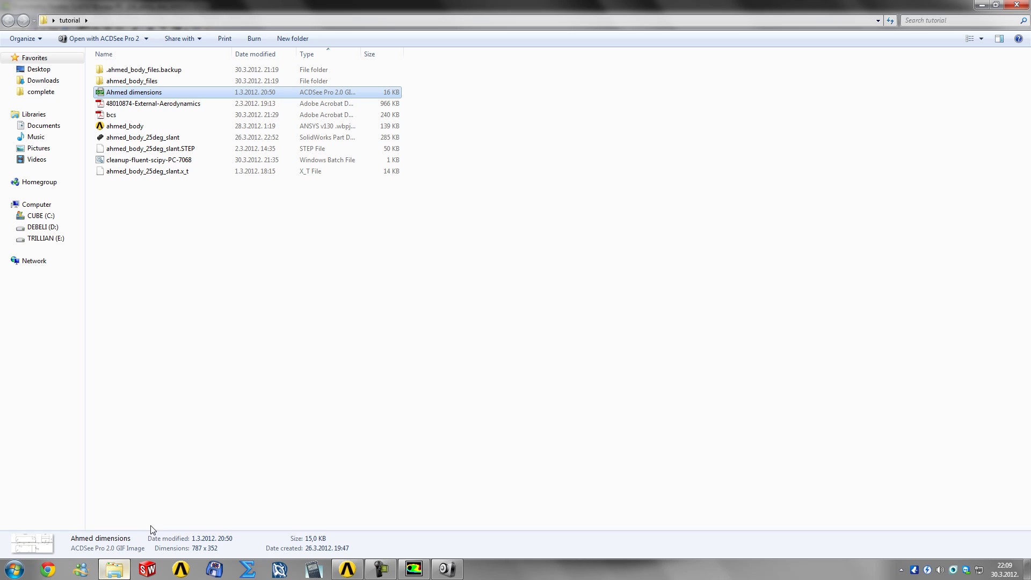
pyautogui.doubleClick(121, 138)
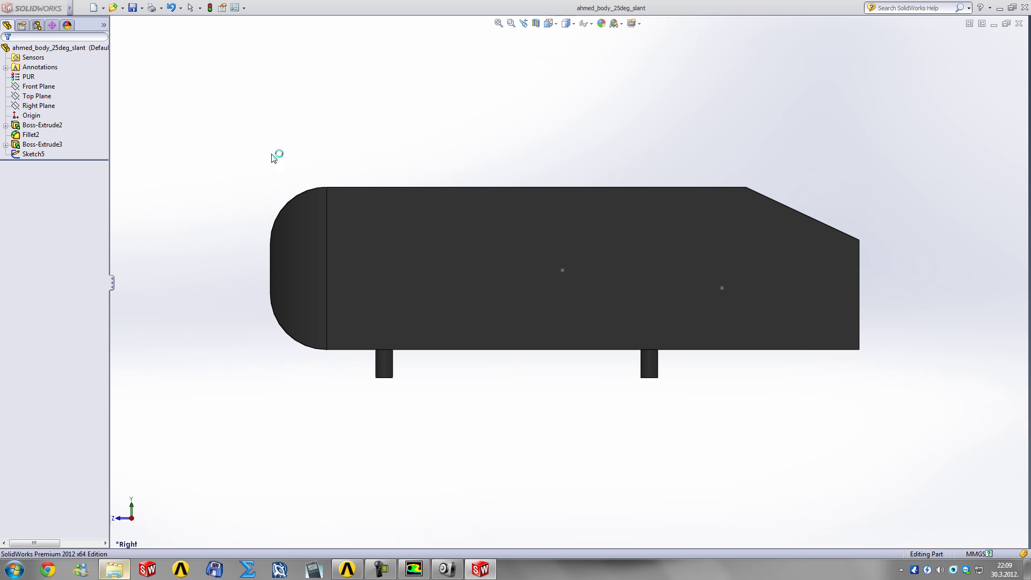
# Show the part's Mass Properties and read centre of mass Y 190.05, Z 525.84 mm.
pyautogui.click(146, 8)
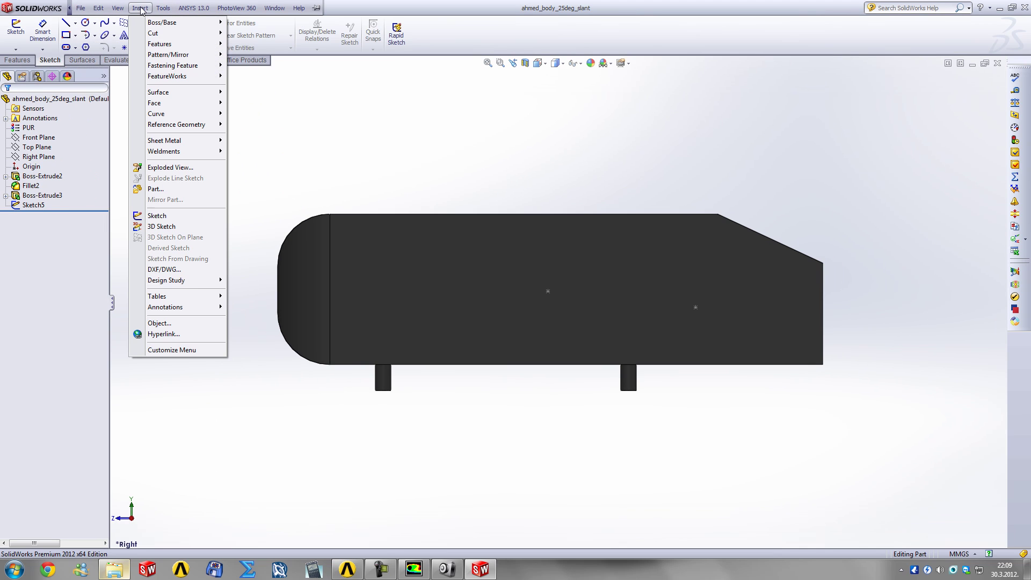
pyautogui.moveTo(165, 8)
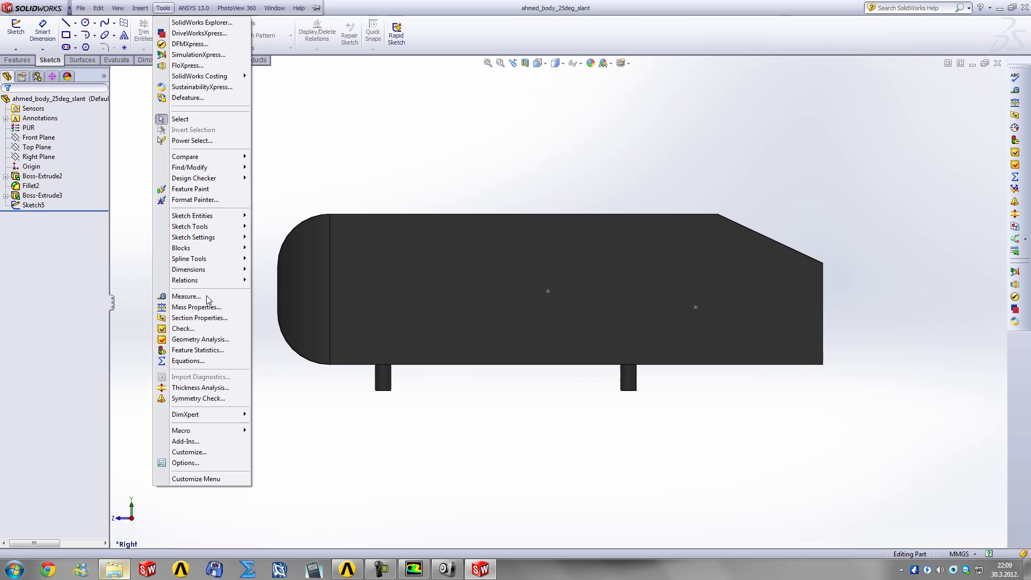
pyautogui.click(196, 307)
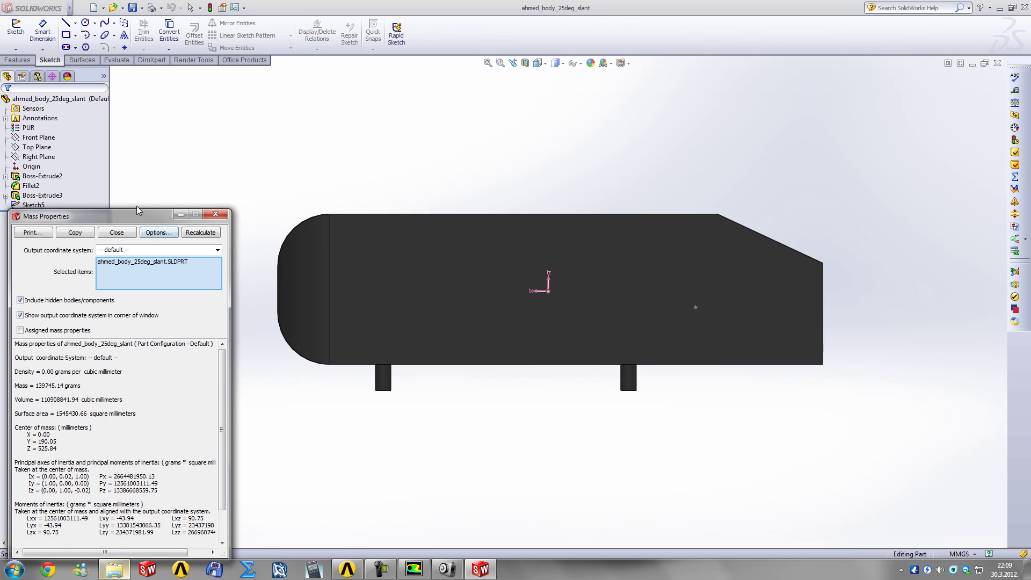
pyautogui.moveTo(140, 210); pyautogui.dragTo(139, 144)
pyautogui.moveTo(15, 354); pyautogui.dragTo(57, 376)
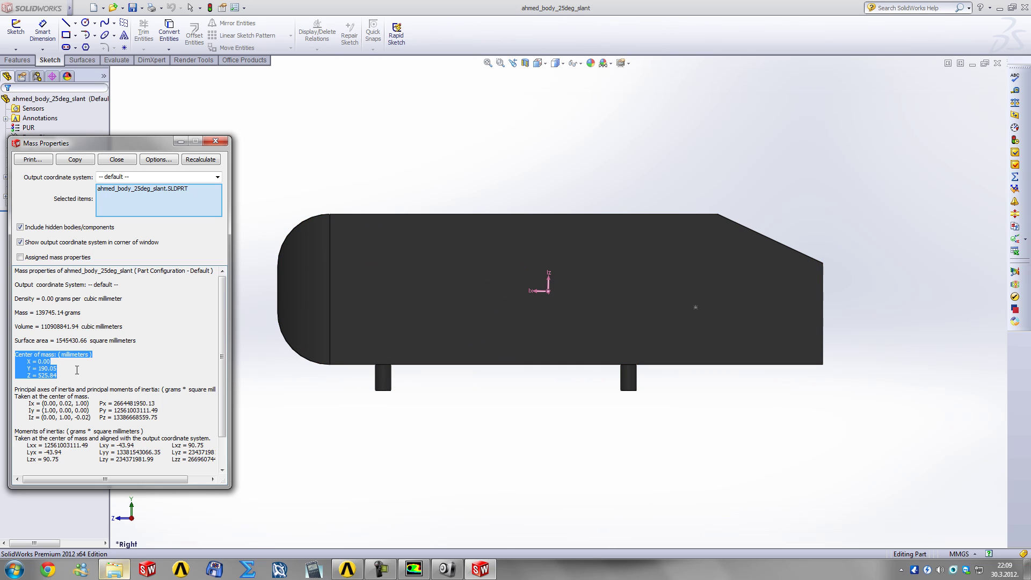
pyautogui.click(55, 367)
pyautogui.moveTo(28, 368); pyautogui.dragTo(57, 369)
pyautogui.click(39, 368)
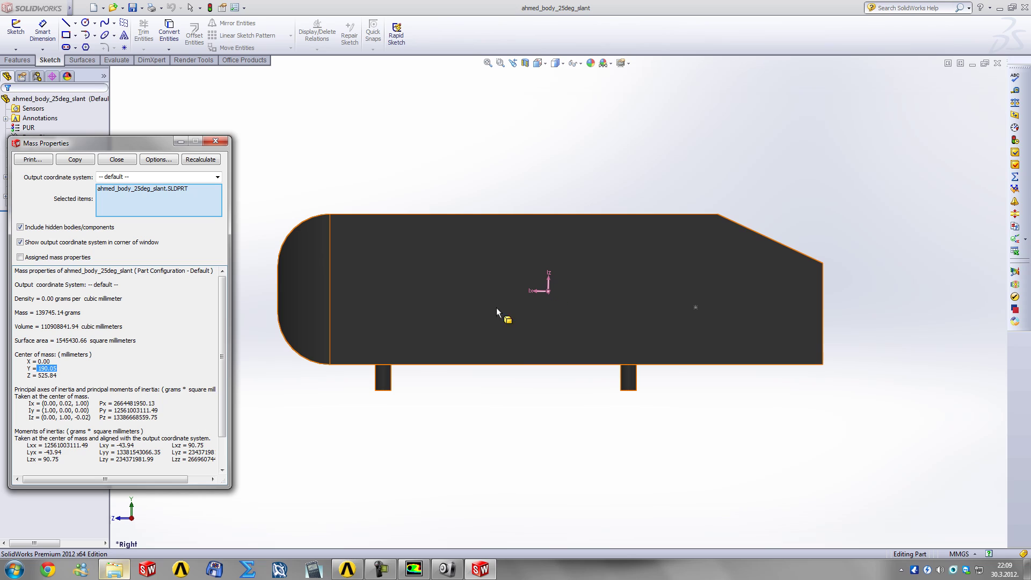
pyautogui.moveTo(39, 376); pyautogui.dragTo(59, 378)
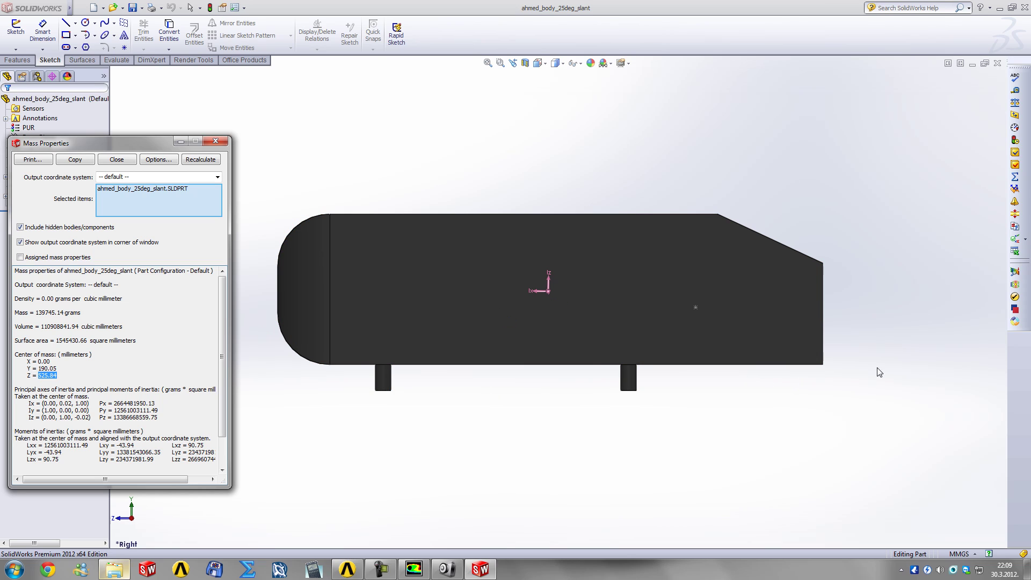
# Compare against the Ahmed dimensions drawing, then return to the centre-of-mass coordinates.
pyautogui.click(447, 569)
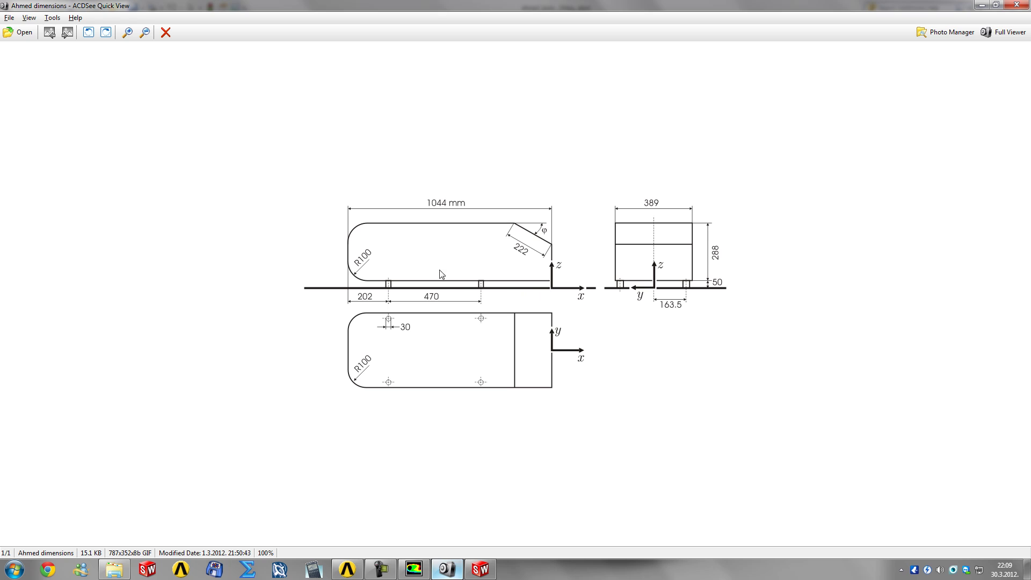
pyautogui.click(1017, 4)
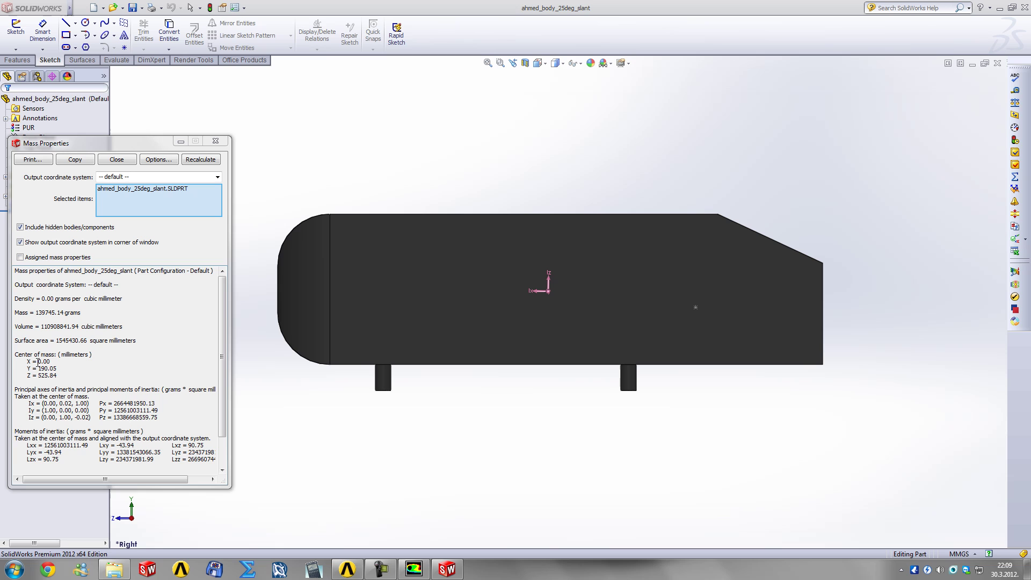
pyautogui.click(87, 372)
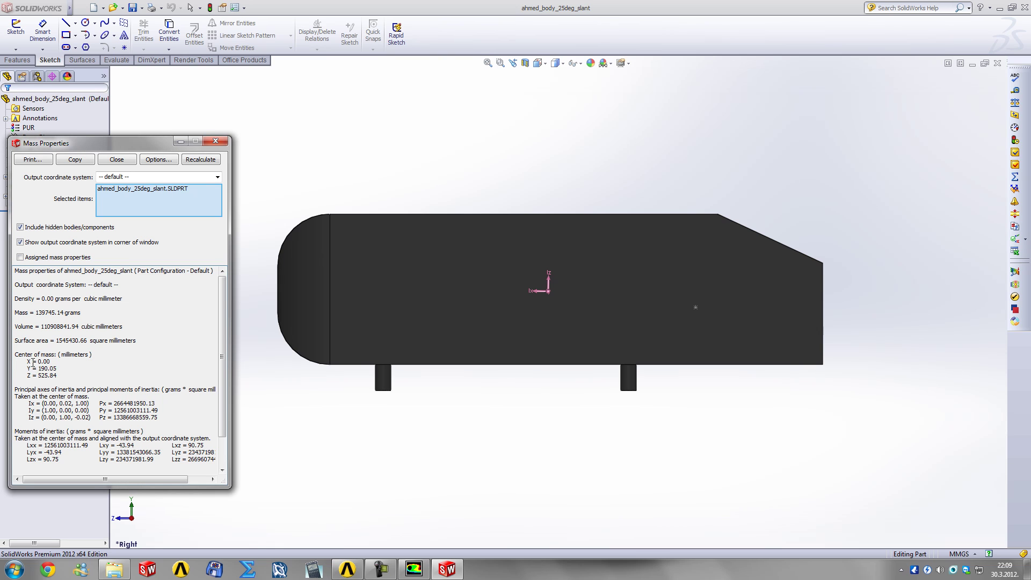
pyautogui.moveTo(34, 362); pyautogui.dragTo(62, 376)
# Set the moment centre to Y 0.19005 m and Z 0.52584 m, fill the moment axis, and save the monitor.
pyautogui.click(414, 568)
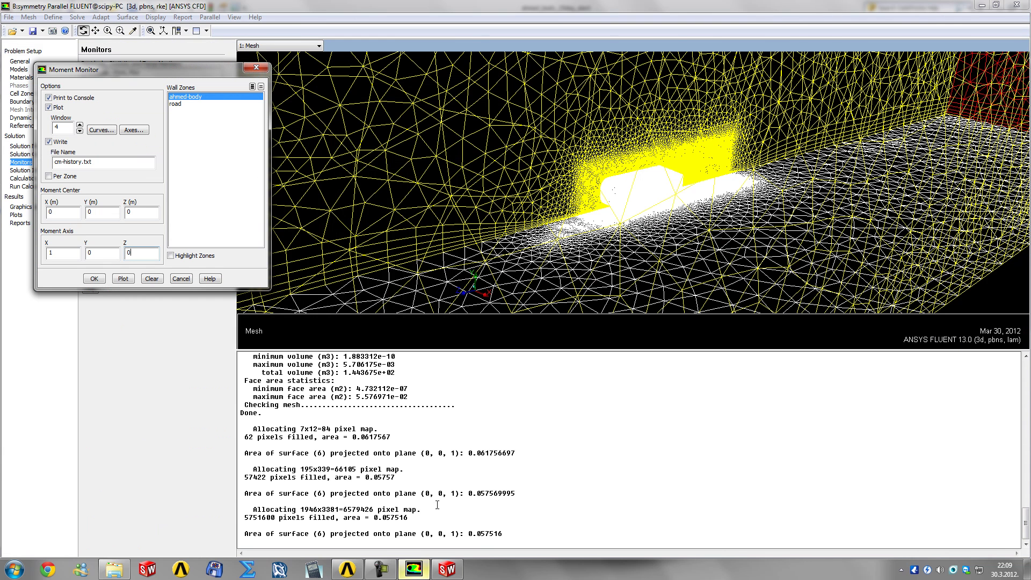
pyautogui.doubleClick(101, 211)
pyautogui.press('Tab')
pyautogui.doubleClick(59, 251)
pyautogui.doubleClick(70, 252)
pyautogui.press('Tab')
pyautogui.press('Tab')
pyautogui.press('Tab')
pyautogui.press('Tab')
pyautogui.press('Tab')
pyautogui.press('Tab')
pyautogui.press('Tab')
pyautogui.press('Tab')
pyautogui.click(94, 278)
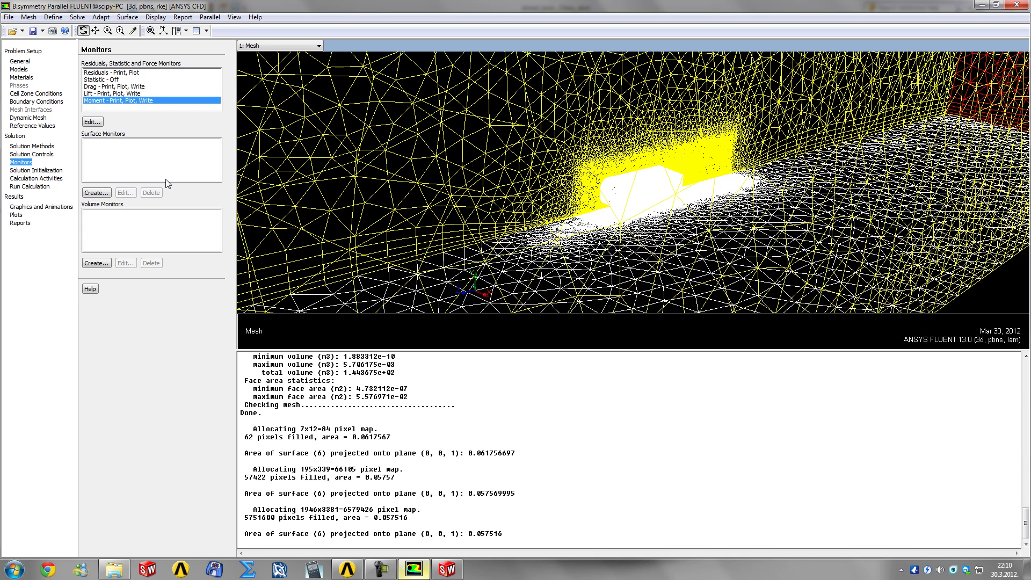
# Create a new surface monitor and start defining a new point surface for it.
pyautogui.click(96, 192)
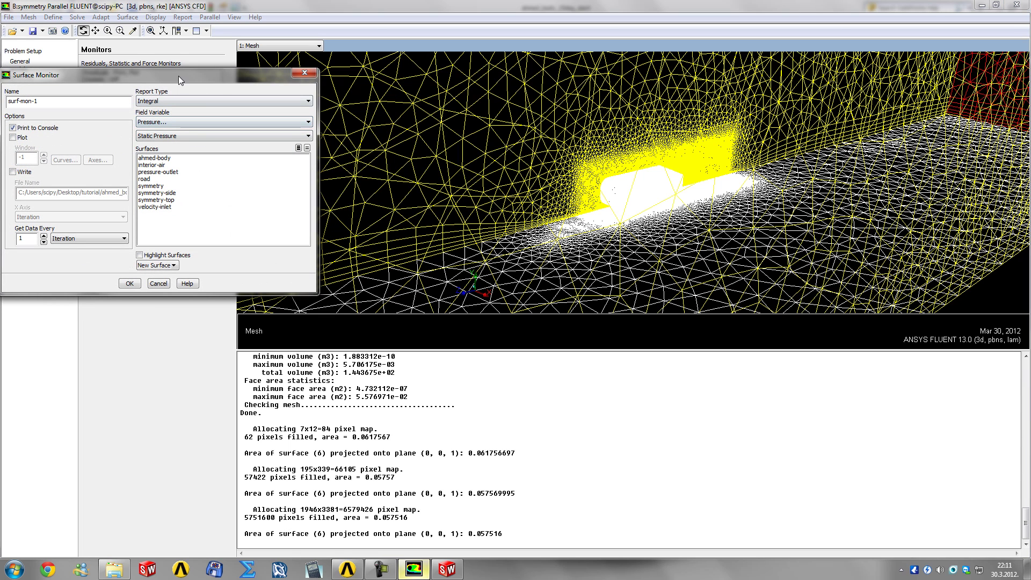
pyautogui.moveTo(178, 76); pyautogui.dragTo(214, 88)
pyautogui.click(207, 276)
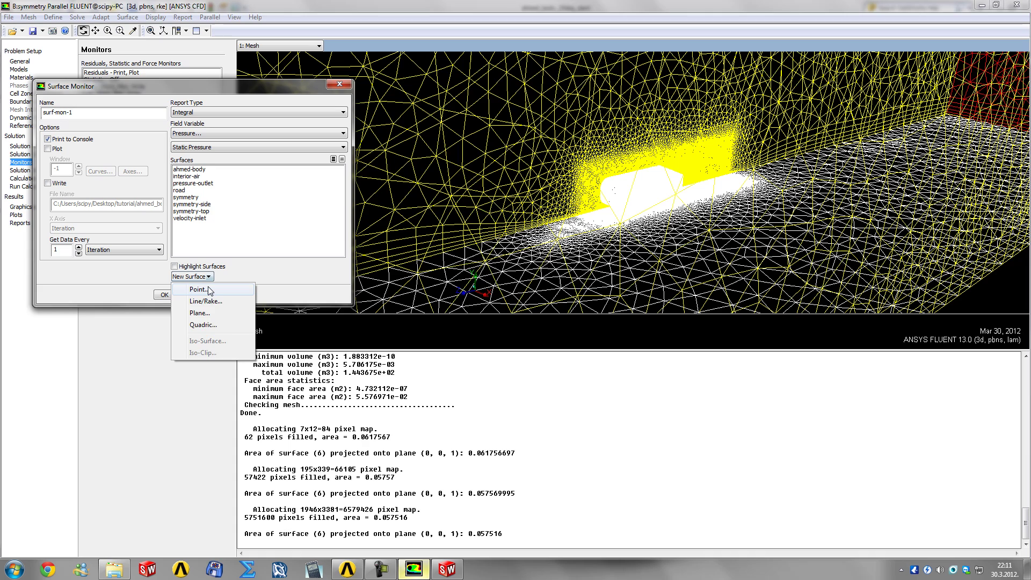
pyautogui.click(198, 289)
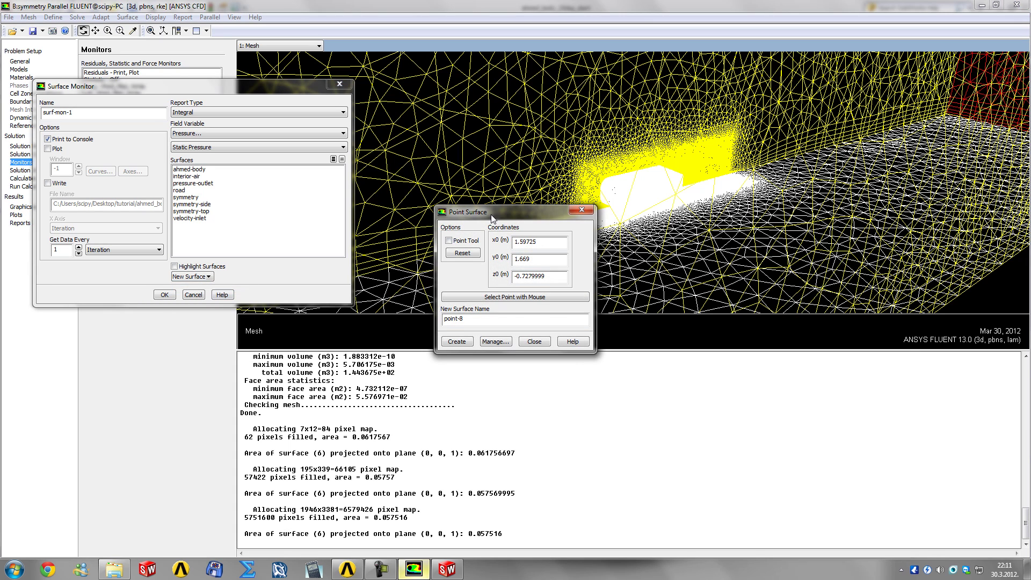
# Enter the point coordinates x0 0.1, y0 0.1 and z0 -0.1.
pyautogui.moveTo(498, 214); pyautogui.dragTo(413, 276)
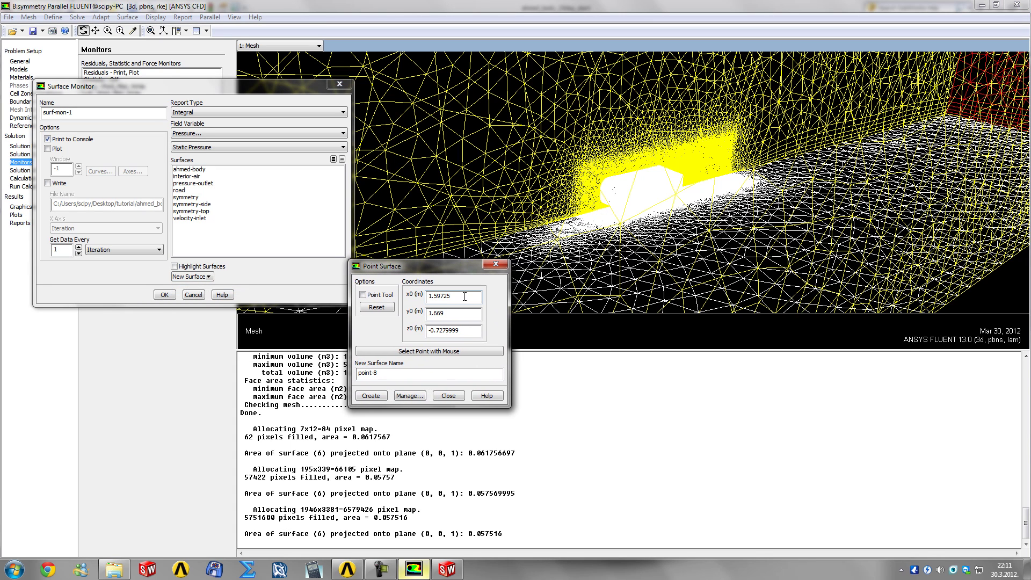
pyautogui.doubleClick(435, 298)
pyautogui.write('0.1')
pyautogui.moveTo(472, 301); pyautogui.dragTo(420, 301)
pyautogui.moveTo(472, 313); pyautogui.dragTo(408, 321)
pyautogui.write('0.')
pyautogui.moveTo(471, 327); pyautogui.dragTo(404, 333)
pyautogui.write('-')
pyautogui.moveTo(408, 265); pyautogui.dragTo(301, 336)
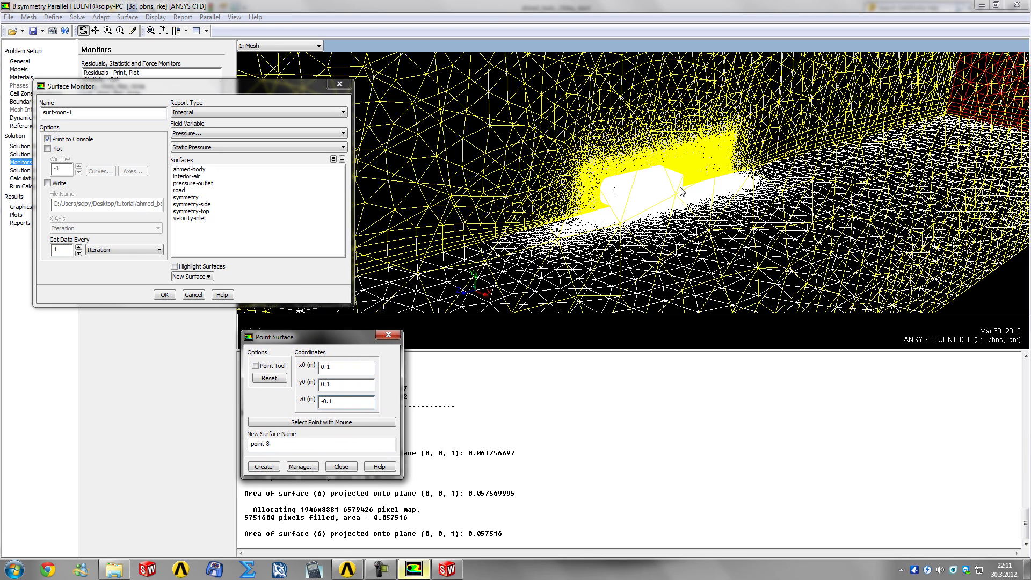
pyautogui.press('Tab')
pyautogui.press('Tab')
pyautogui.press('Tab')
# Turn on the Point Tool and zoom and rotate the view to inspect the point widget.
pyautogui.click(257, 367)
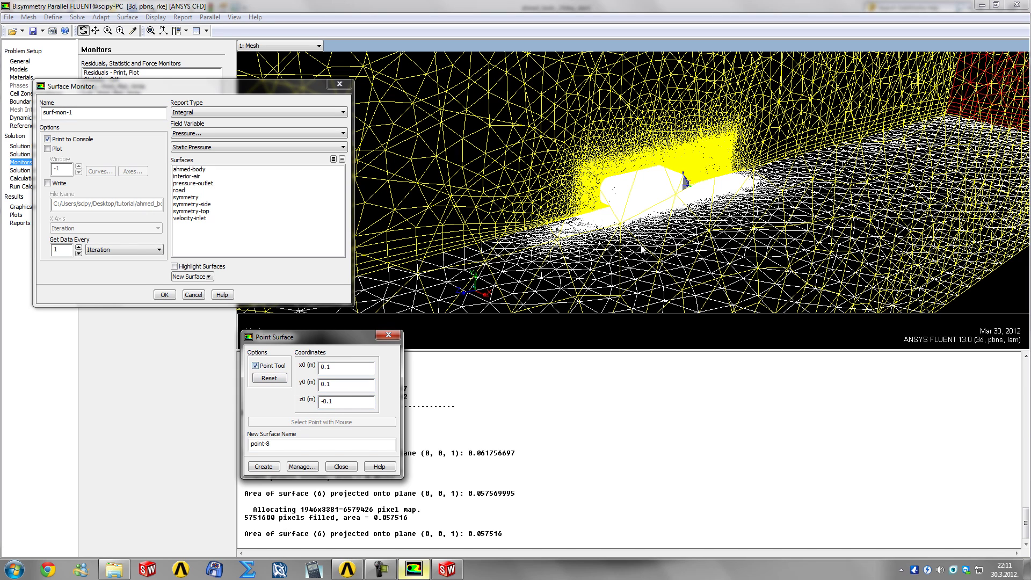
pyautogui.scroll(3, 624, 221)
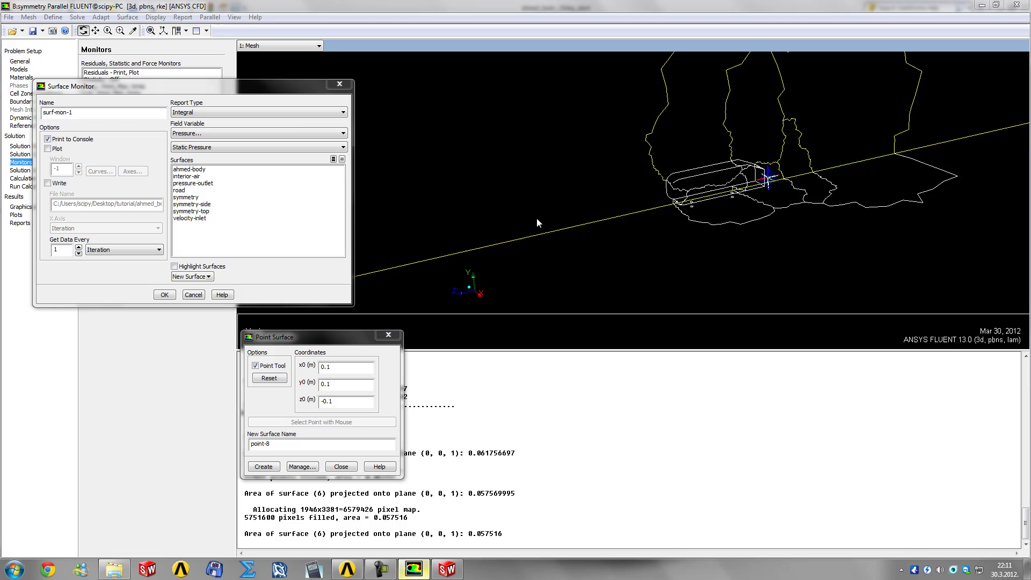
pyautogui.scroll(2, 797, 200)
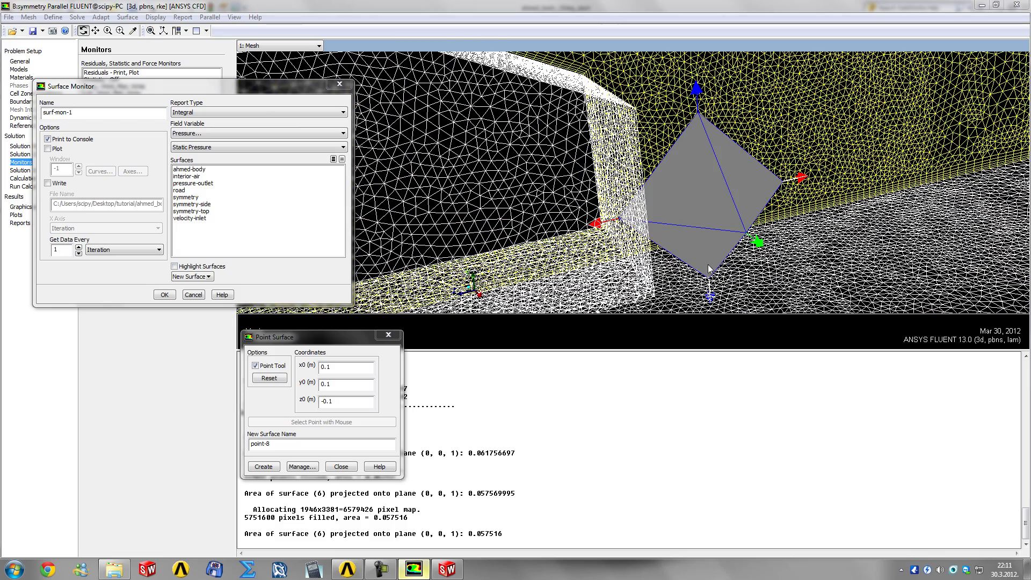
pyautogui.scroll(3, 693, 231)
pyautogui.moveTo(693, 231); pyautogui.dragTo(871, 186)
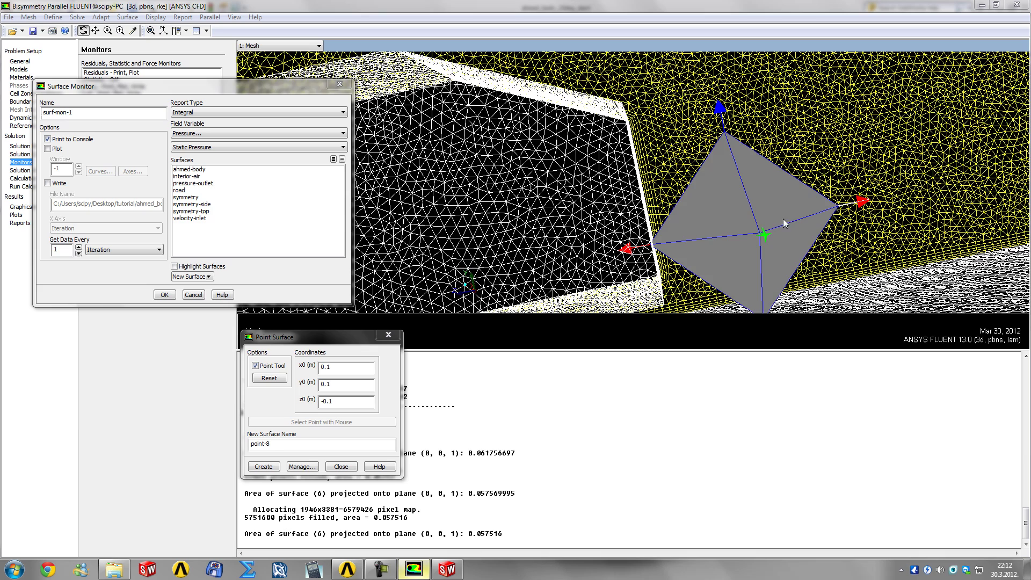
pyautogui.moveTo(783, 218); pyautogui.dragTo(774, 242)
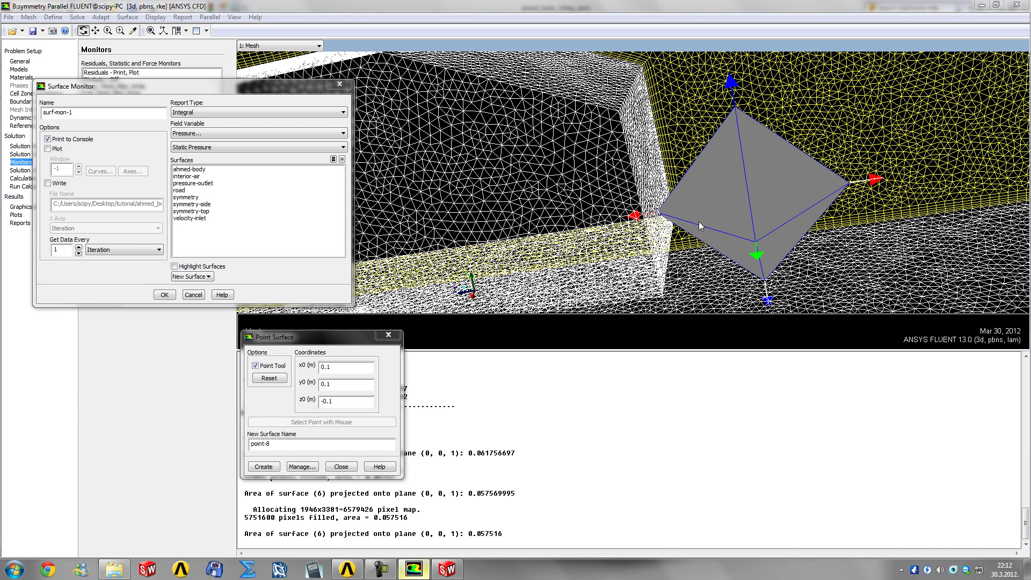
# Name the point surface point-wake, create it, and close the Point Surface dialog.
pyautogui.click(268, 443)
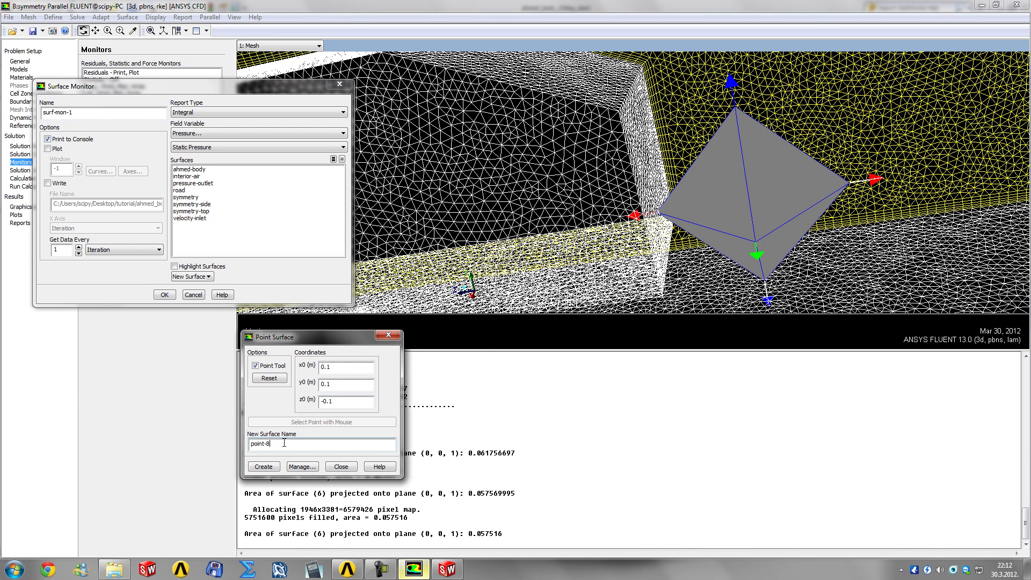
pyautogui.write('wake')
pyautogui.click(268, 467)
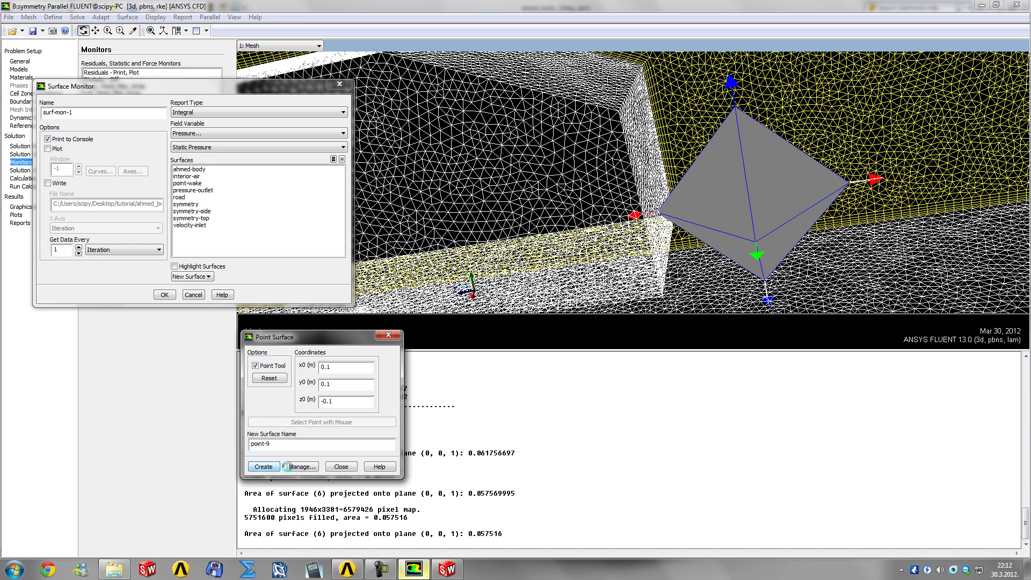
pyautogui.click(341, 467)
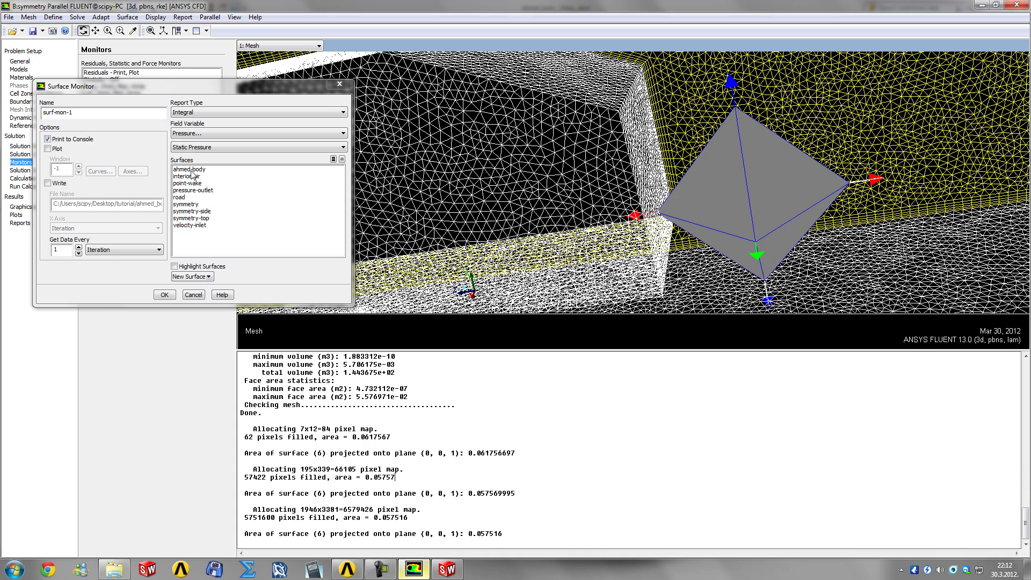
# Report the Vertex Average of Velocity Magnitude on point-wake, plotted but not written to file.
pyautogui.click(191, 113)
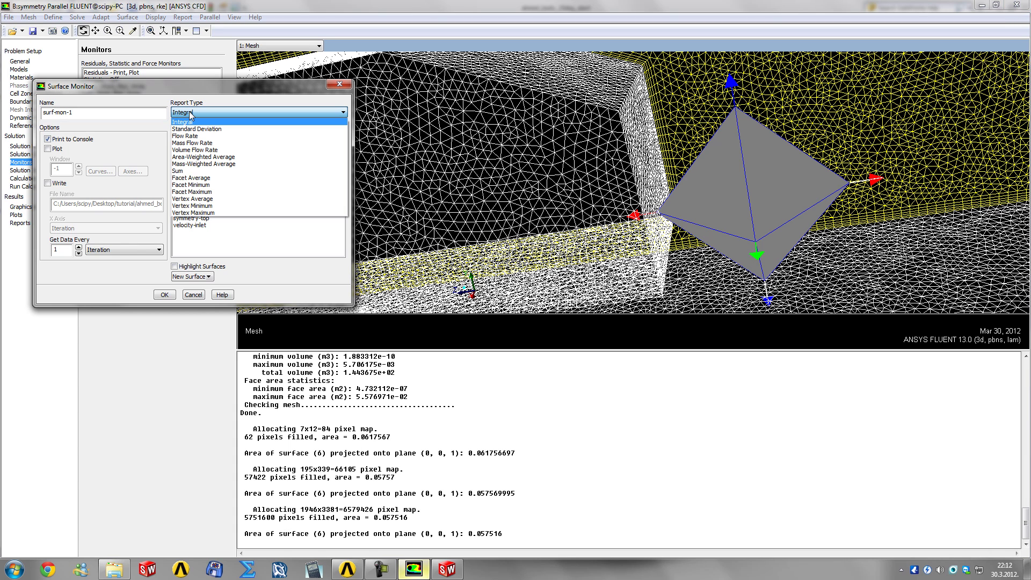
pyautogui.click(207, 203)
pyautogui.click(197, 134)
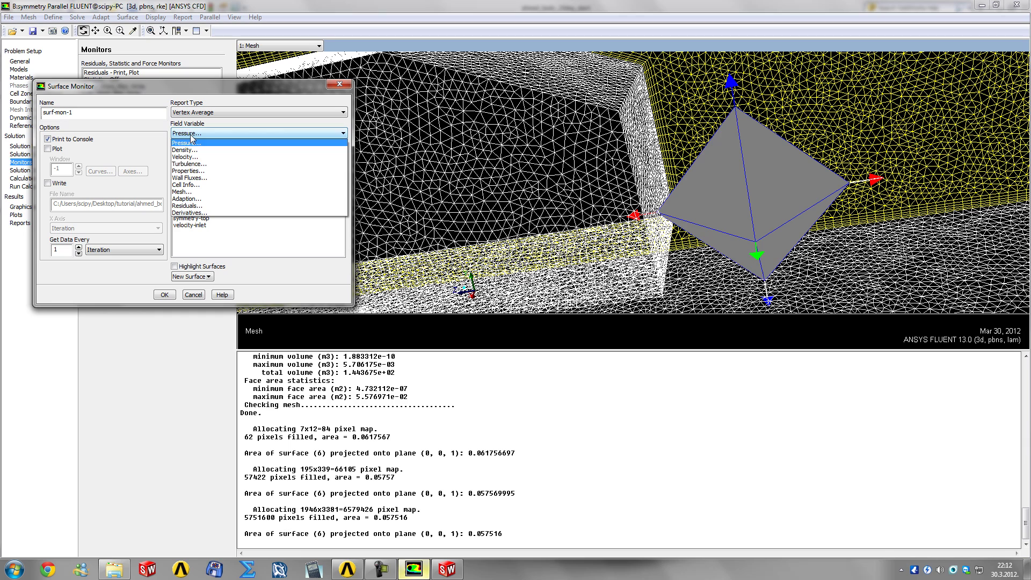
pyautogui.click(196, 157)
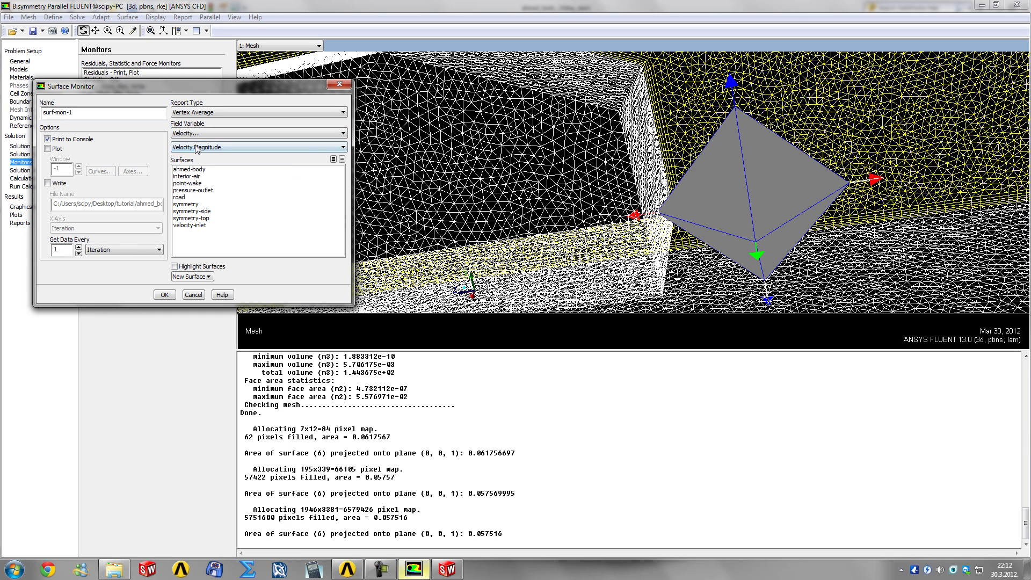
pyautogui.click(185, 183)
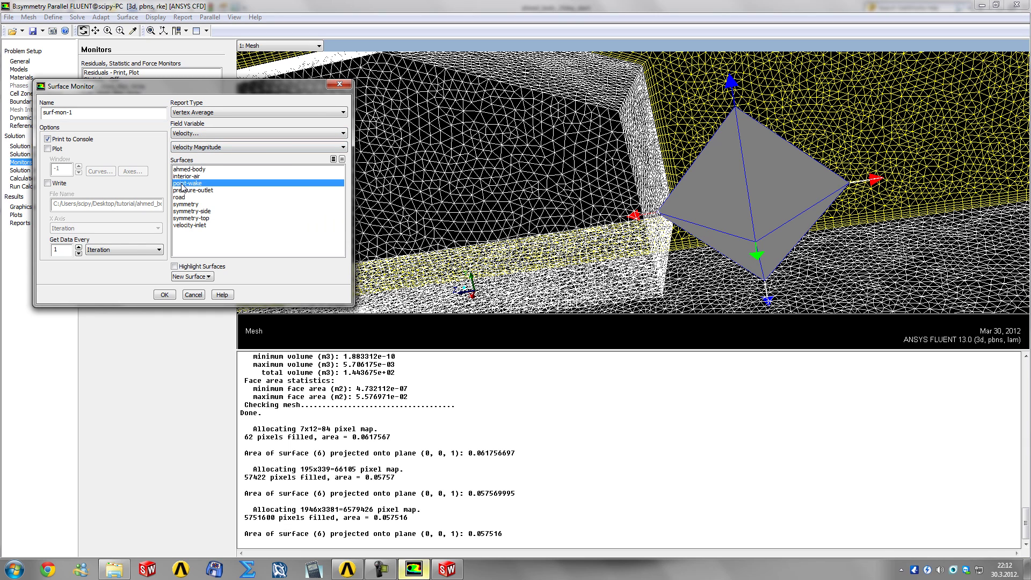
pyautogui.click(47, 149)
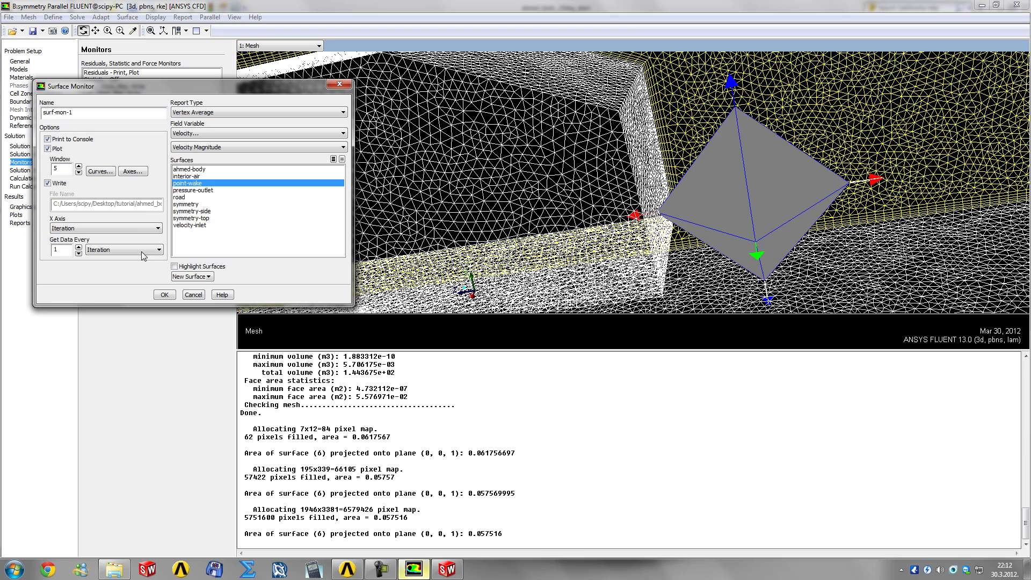
pyautogui.click(48, 184)
# Plot against Iteration, sample every 1 iteration, and save the monitor as wake-velocity.
pyautogui.click(76, 230)
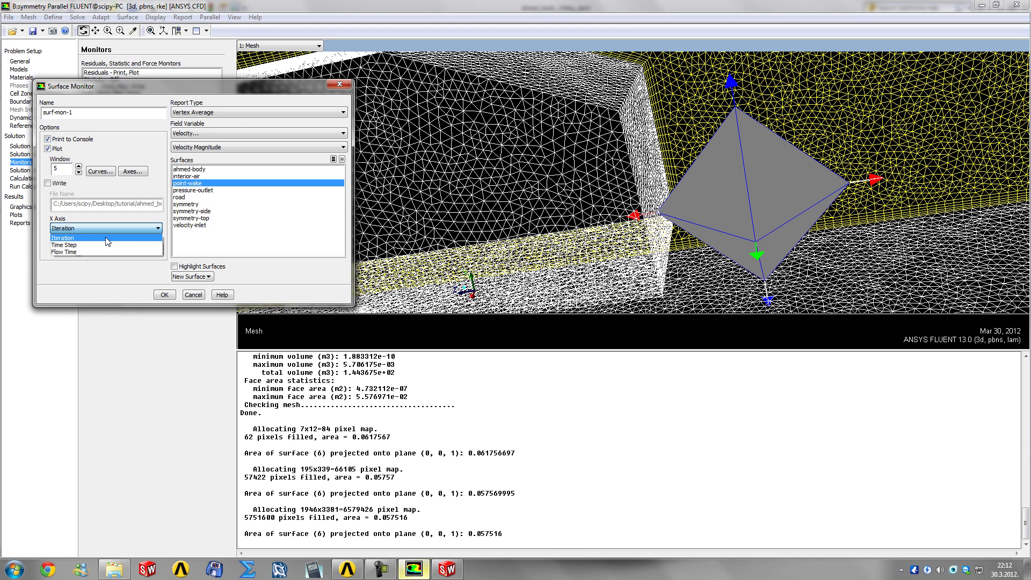
pyautogui.click(72, 239)
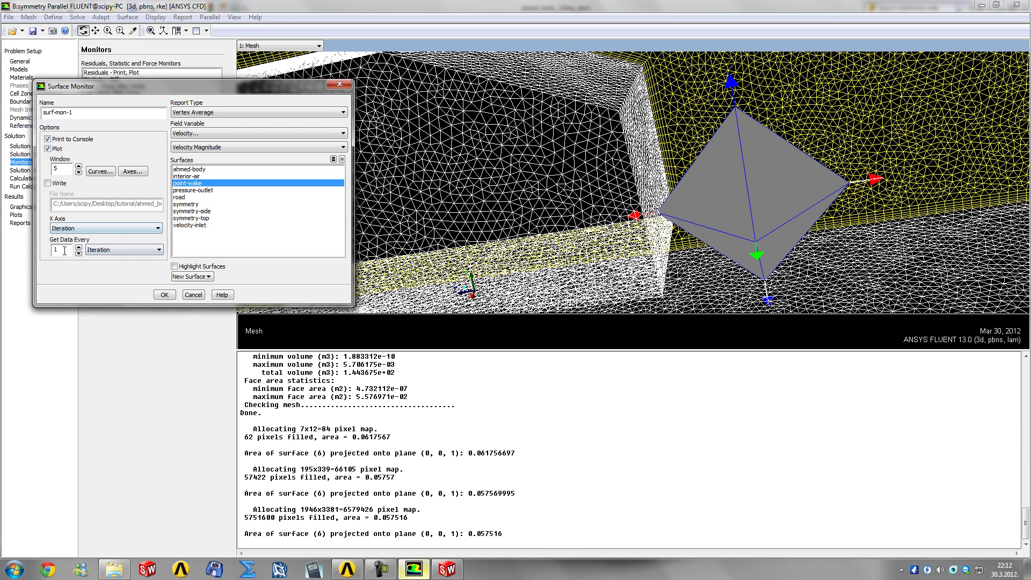
pyautogui.click(89, 253)
pyautogui.click(90, 253)
pyautogui.press('Tab')
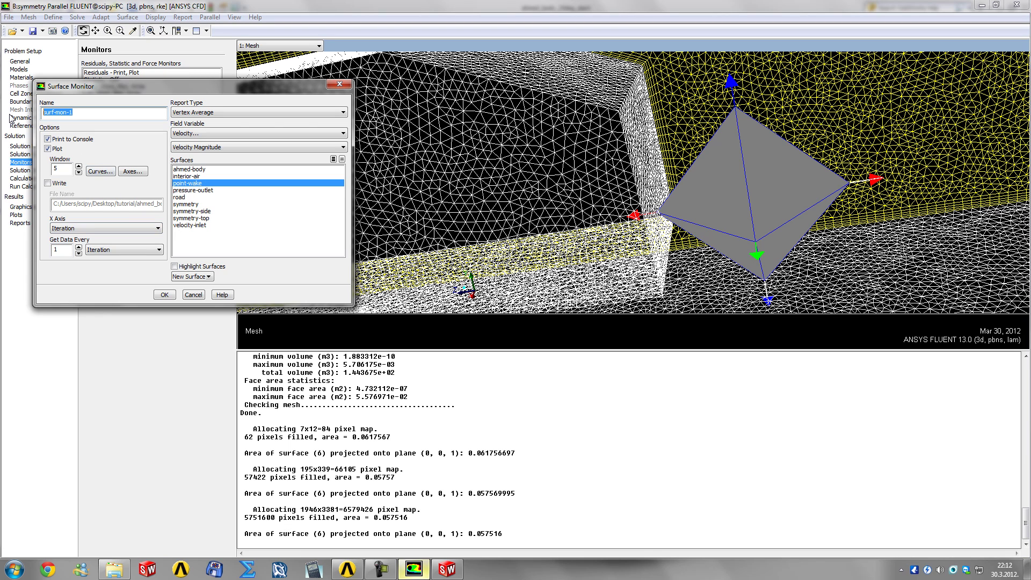
pyautogui.write('wake-velo')
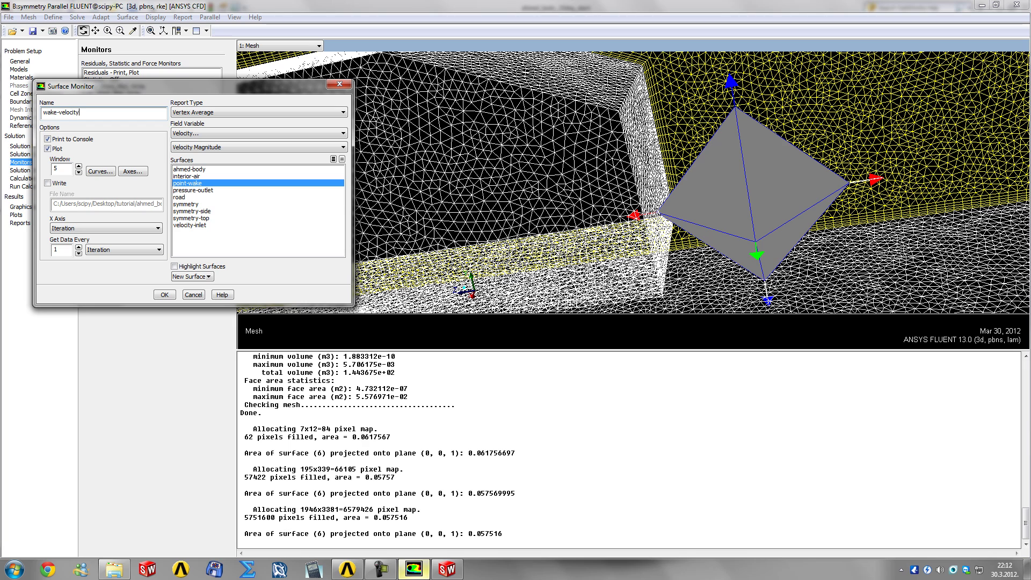
pyautogui.write('city')
pyautogui.click(164, 295)
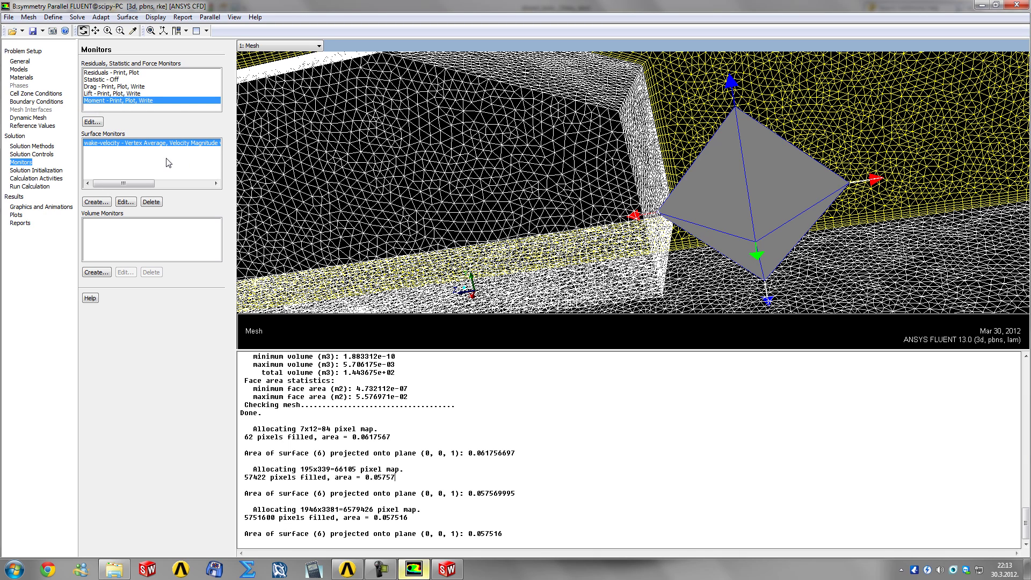
# Choose Standard initialization computed from the velocity-inlet.
pyautogui.click(37, 171)
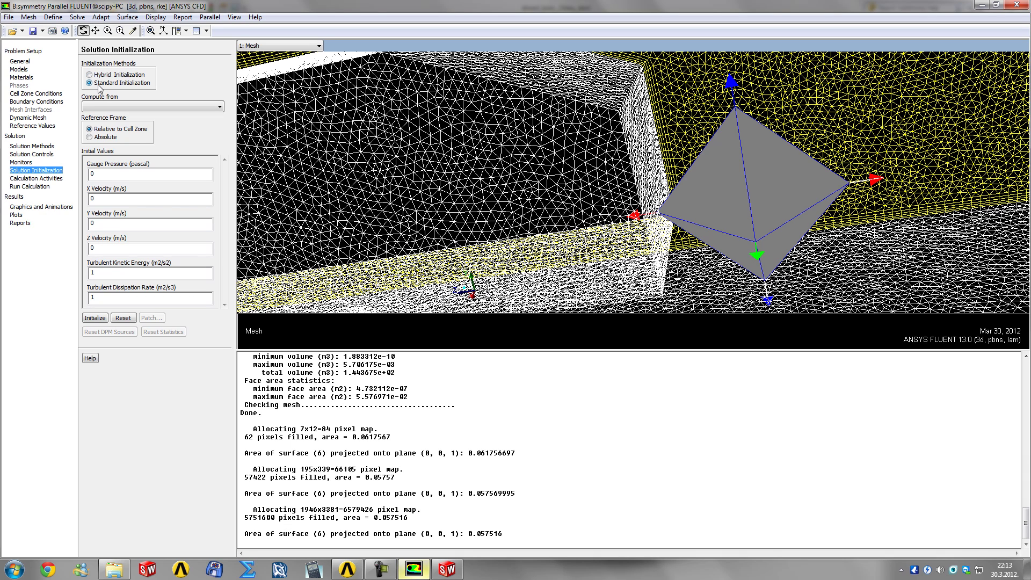
pyautogui.click(89, 75)
pyautogui.click(100, 83)
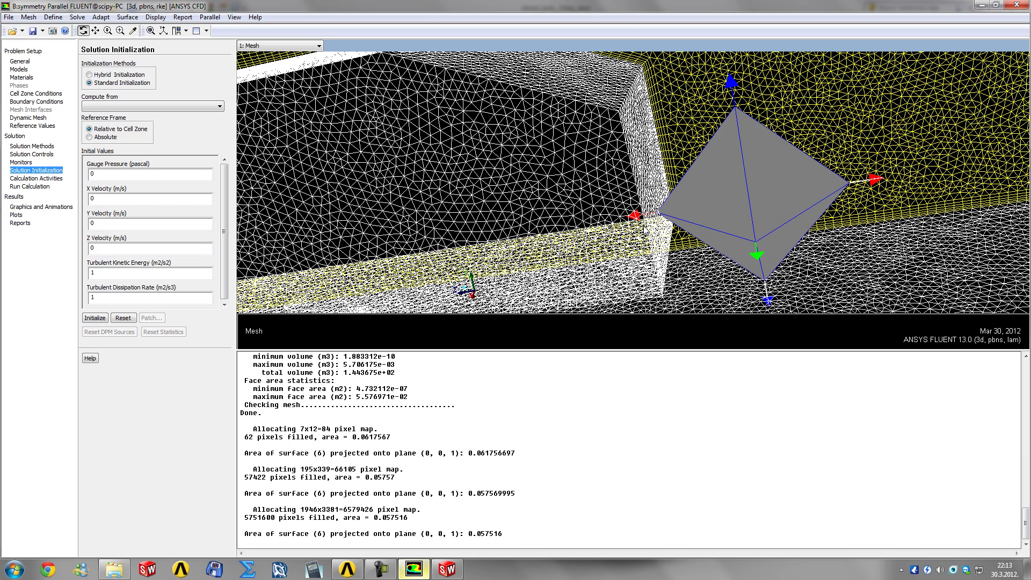
pyautogui.scroll(-3, 617, 236)
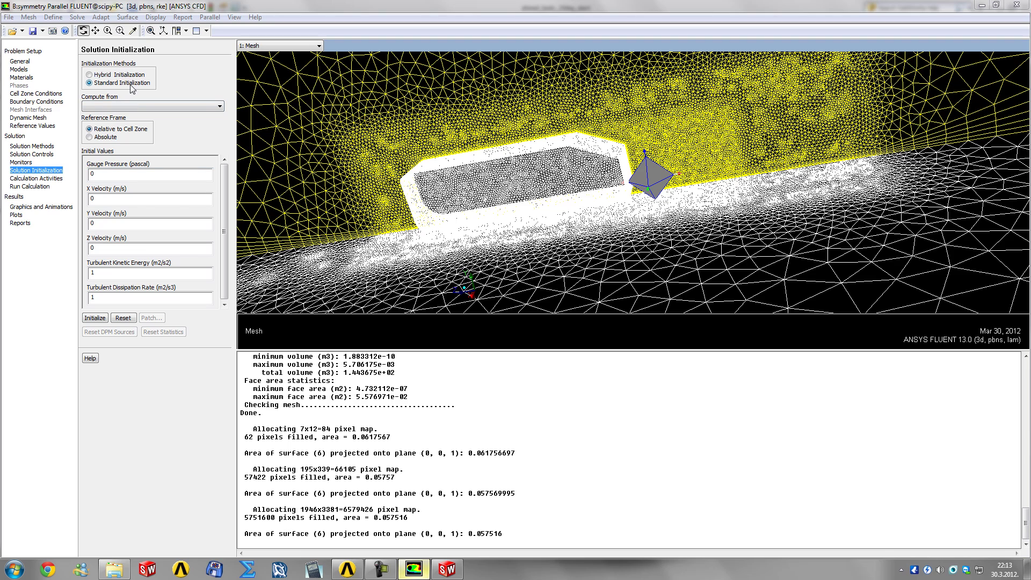
pyautogui.click(97, 105)
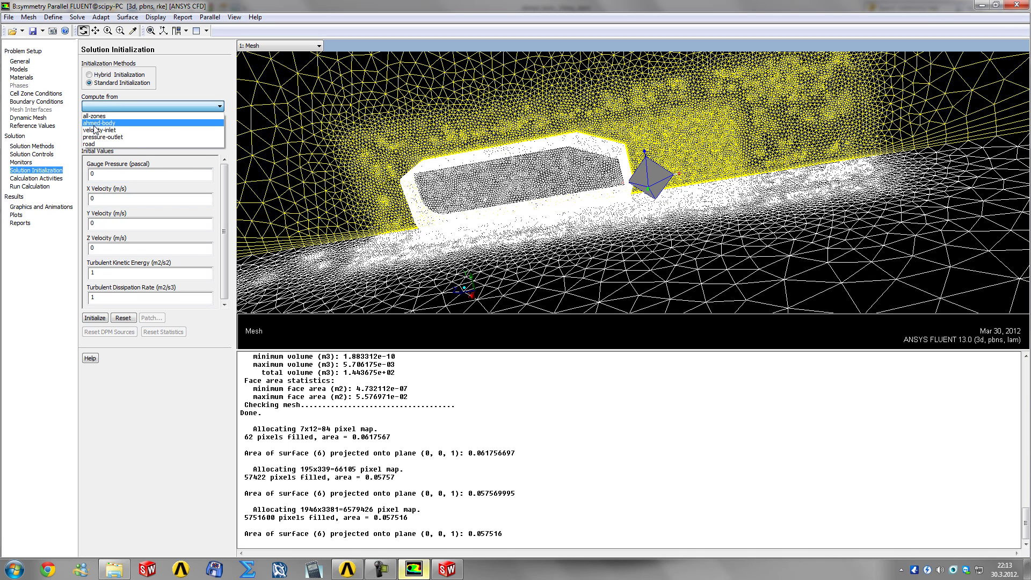
pyautogui.click(110, 144)
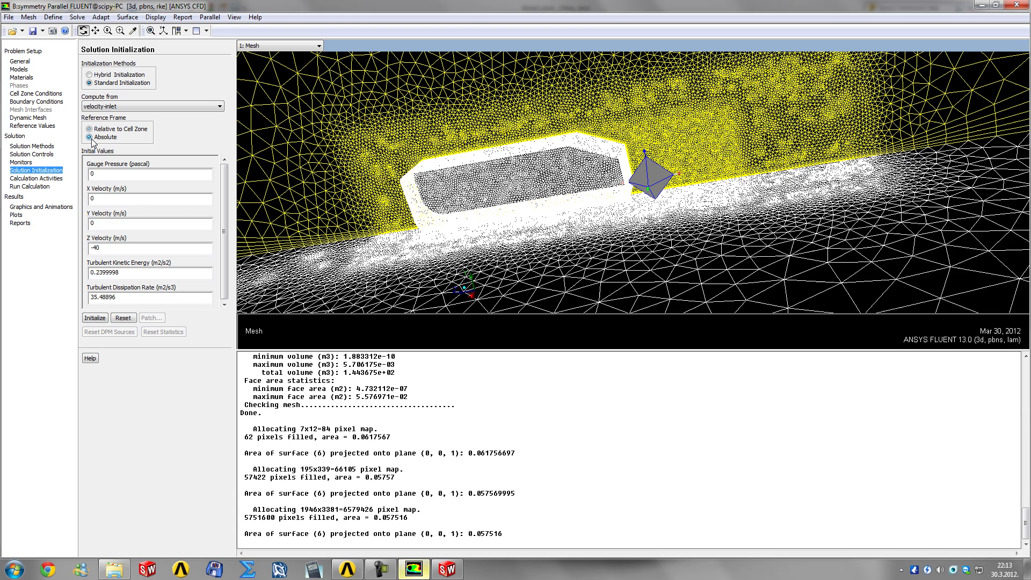
# Check the initial values, including Z velocity -40 m/s, and initialize the flow field.
pyautogui.doubleClick(94, 247)
pyautogui.press('Tab')
pyautogui.press('Tab')
pyautogui.hotkey('shift', 'Tab')
pyautogui.press('Tab')
pyautogui.click(94, 318)
# Display filled Velocity Magnitude contours with 100 levels on the symmetry surface.
pyautogui.click(30, 208)
pyautogui.doubleClick(93, 79)
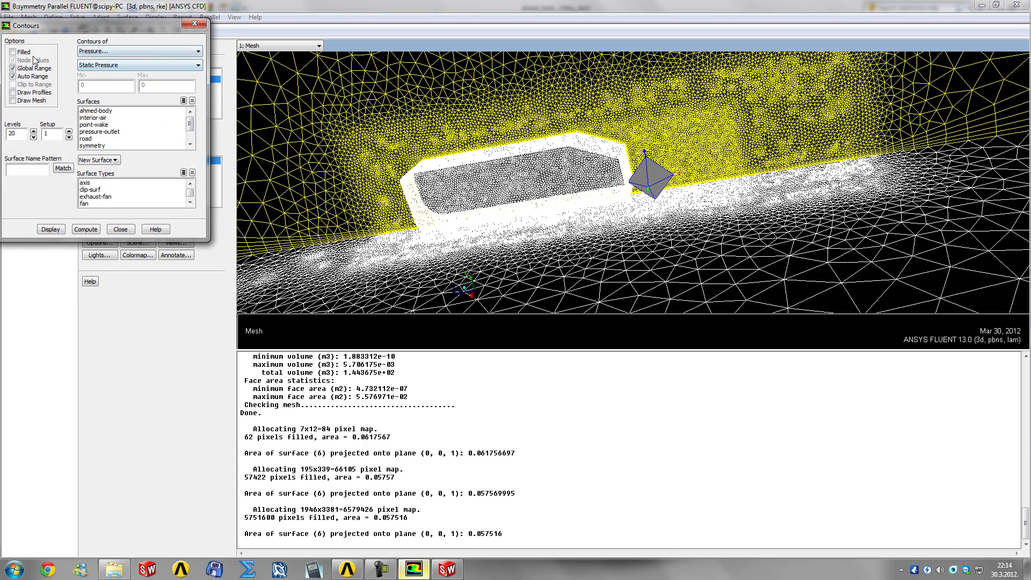
pyautogui.click(20, 53)
pyautogui.click(102, 52)
pyautogui.click(91, 70)
pyautogui.click(111, 146)
pyautogui.moveTo(25, 134); pyautogui.dragTo(3, 137)
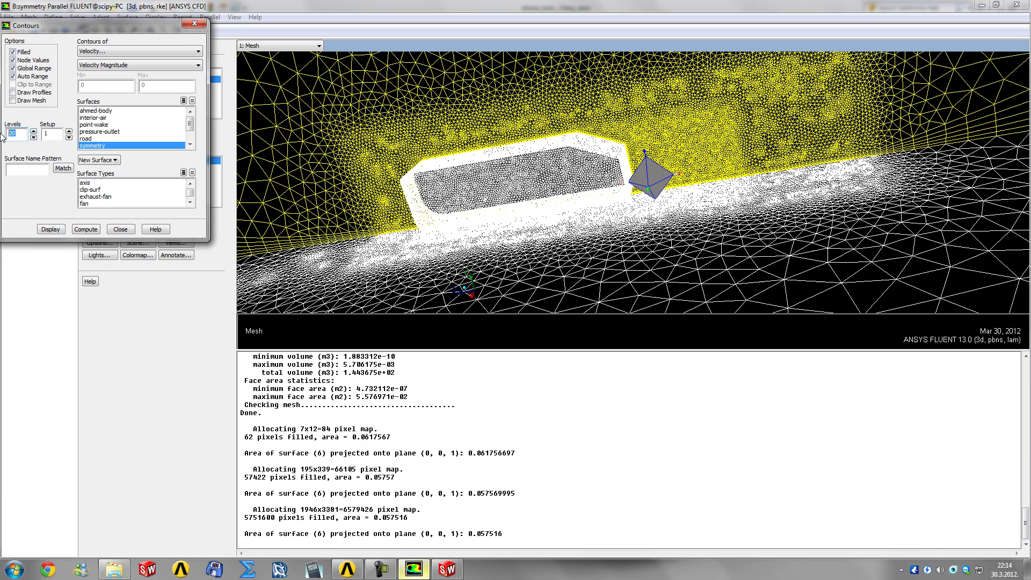
pyautogui.write('100')
pyautogui.click(50, 229)
# Zoom in on the Ahmed body and probe velocities above, below and downstream of it.
pyautogui.moveTo(470, 296); pyautogui.dragTo(558, 256, button='middle')
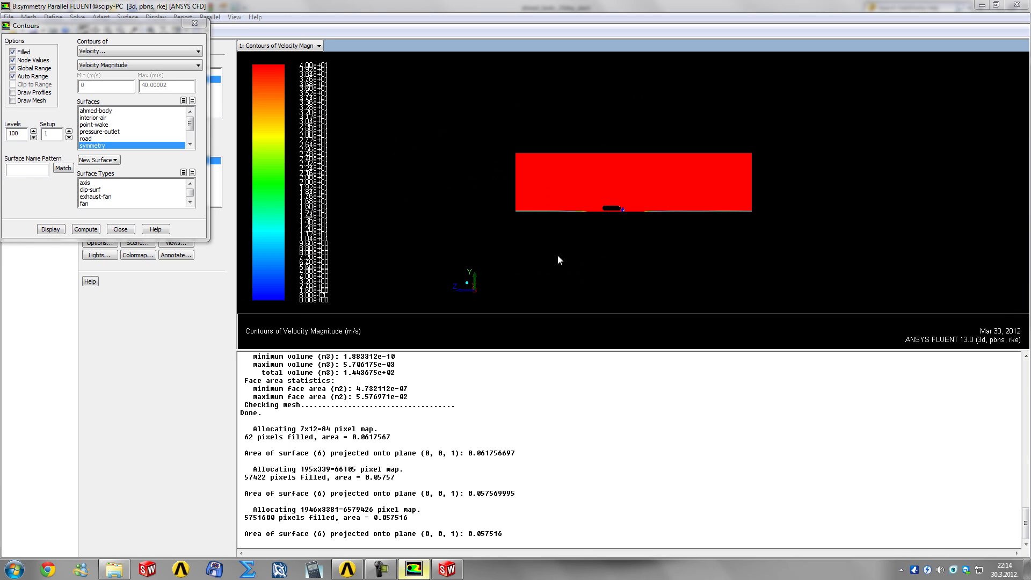
pyautogui.moveTo(590, 199); pyautogui.dragTo(645, 216, button='middle')
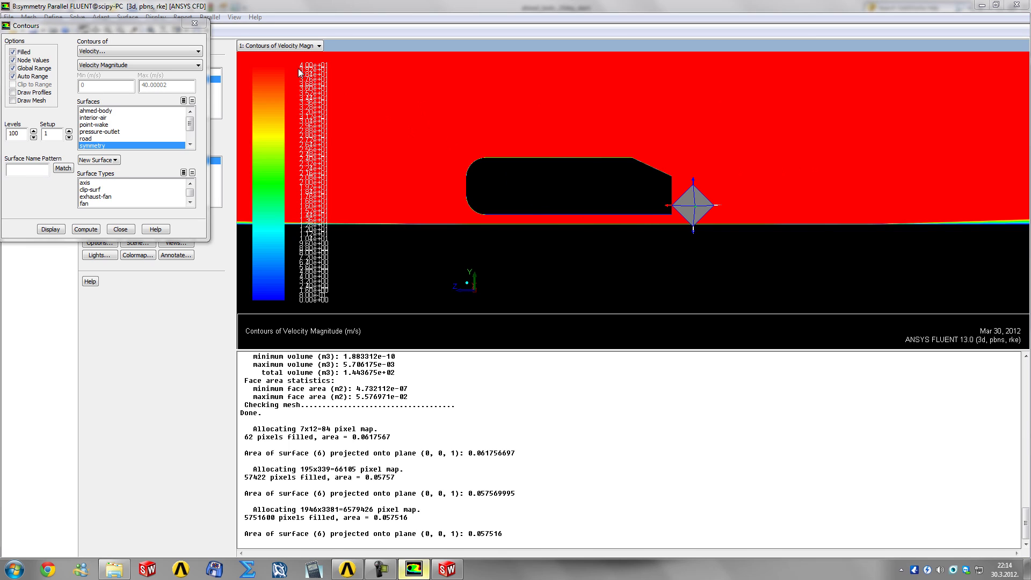
pyautogui.rightClick(696, 100)
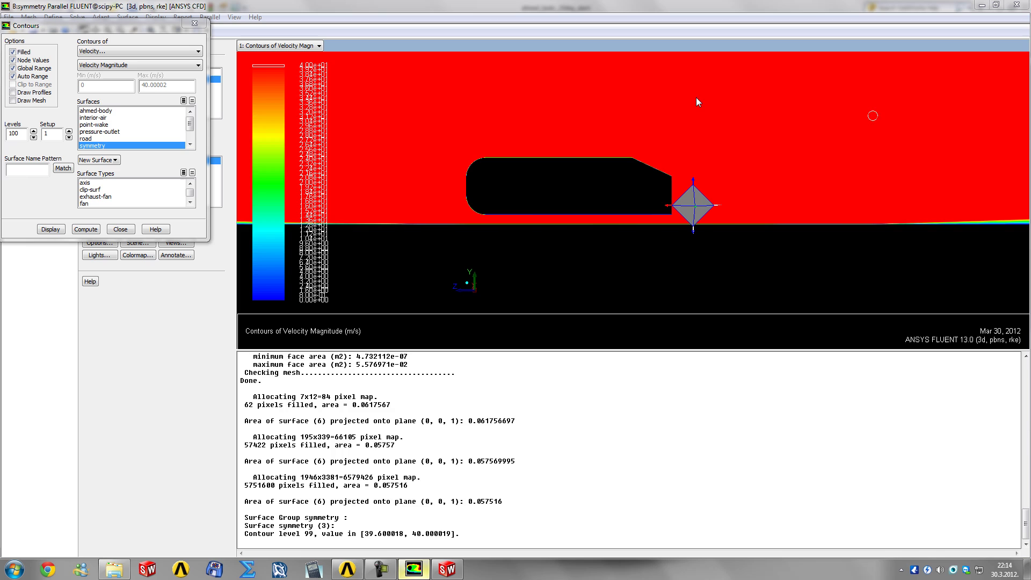
pyautogui.rightClick(695, 97)
pyautogui.rightClick(539, 85)
pyautogui.rightClick(429, 87)
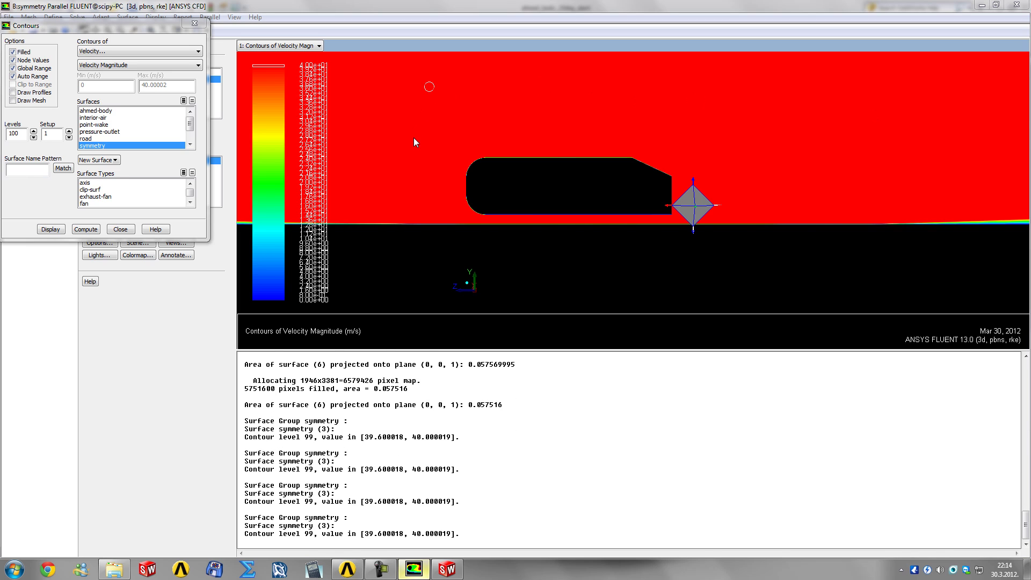
pyautogui.rightClick(411, 191)
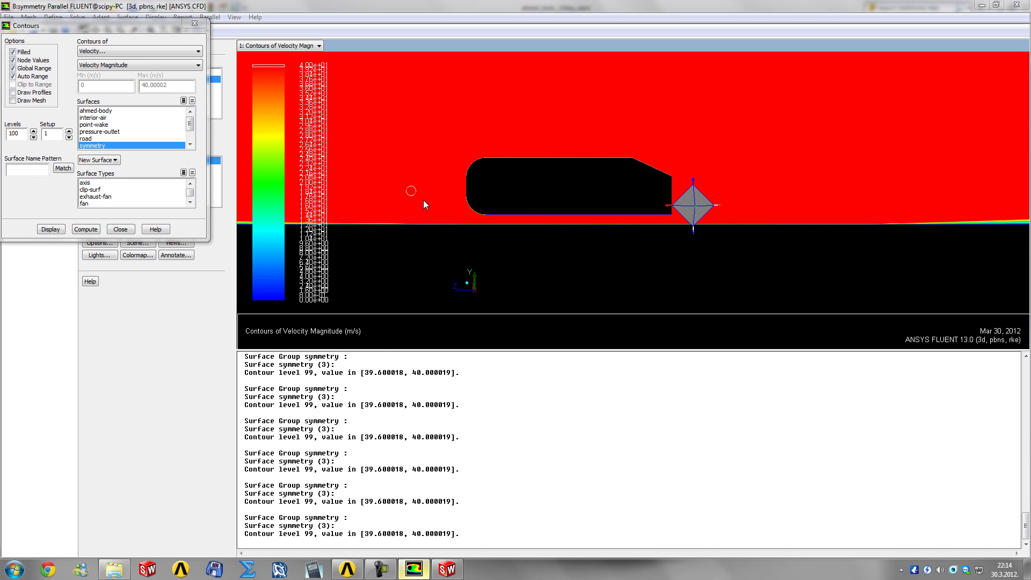
pyautogui.rightClick(371, 82)
pyautogui.rightClick(564, 81)
pyautogui.rightClick(839, 149)
pyautogui.rightClick(939, 181)
pyautogui.rightClick(948, 103)
pyautogui.moveTo(366, 536); pyautogui.dragTo(460, 536)
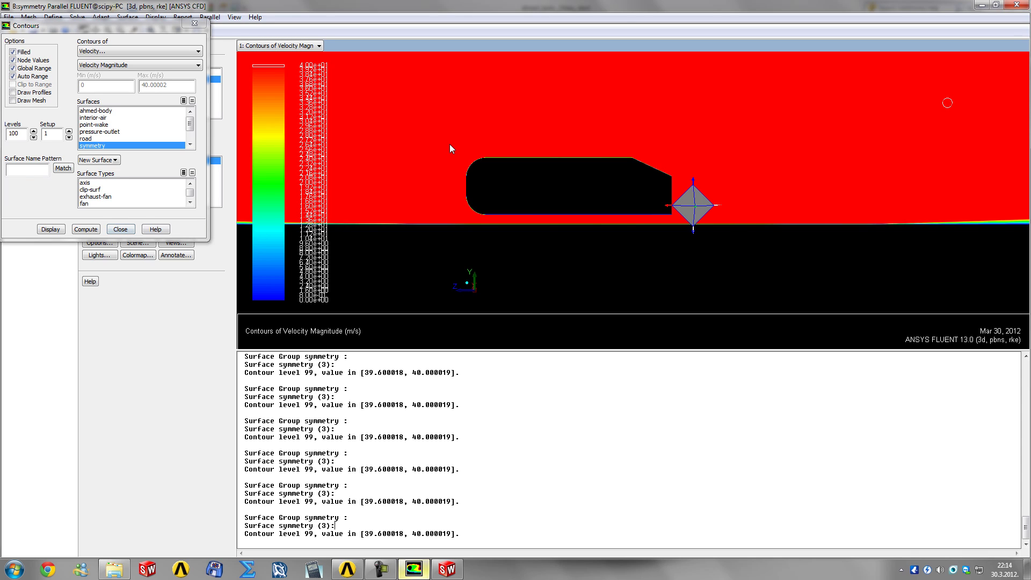
# Close the contour settings, select Hybrid initialization, and review its More Settings unchanged.
pyautogui.click(193, 24)
pyautogui.click(36, 170)
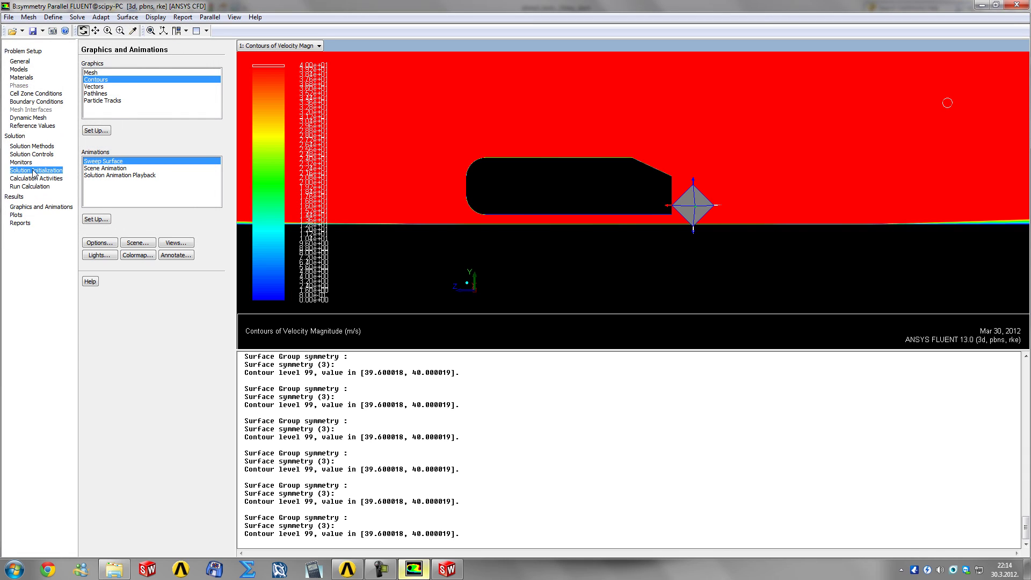
pyautogui.click(92, 74)
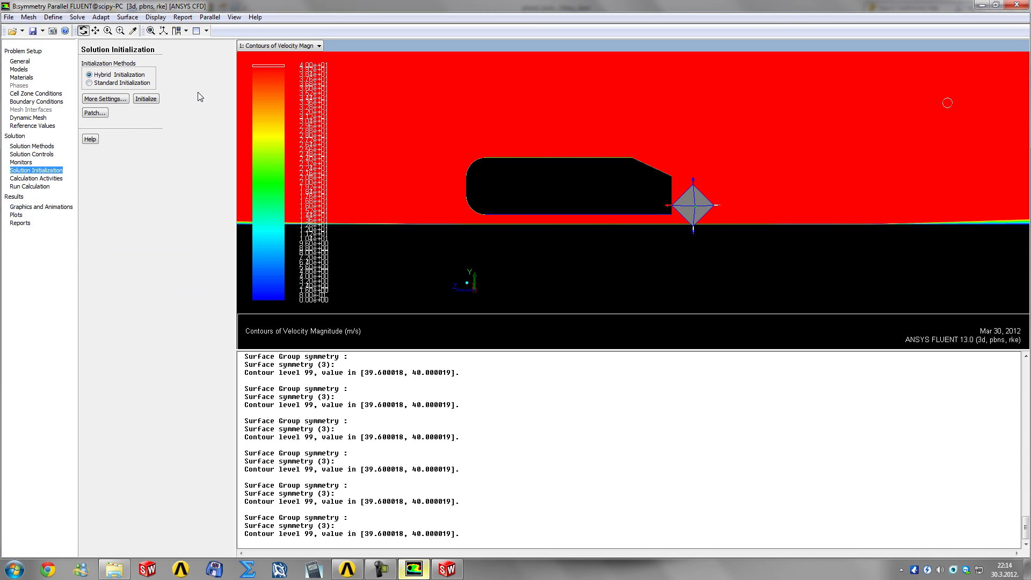
pyautogui.click(107, 99)
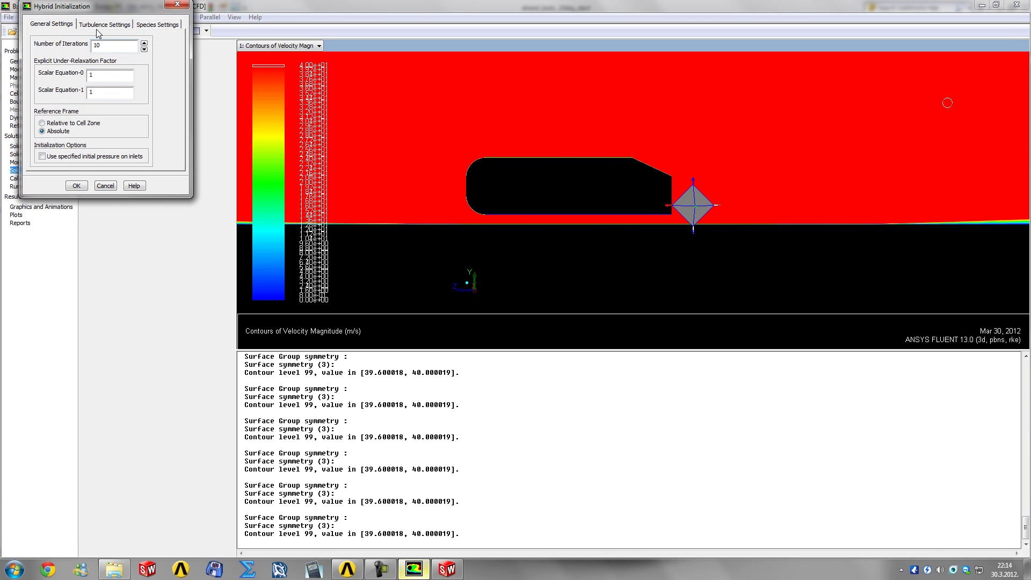
pyautogui.click(80, 186)
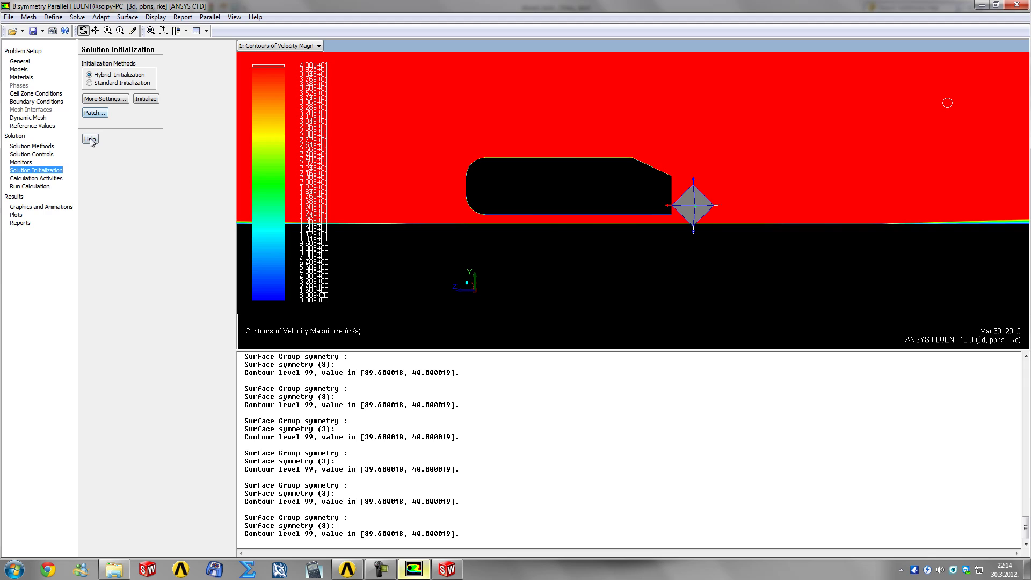
# Run hybrid initialization, discarding the current unsaved data.
pyautogui.click(144, 99)
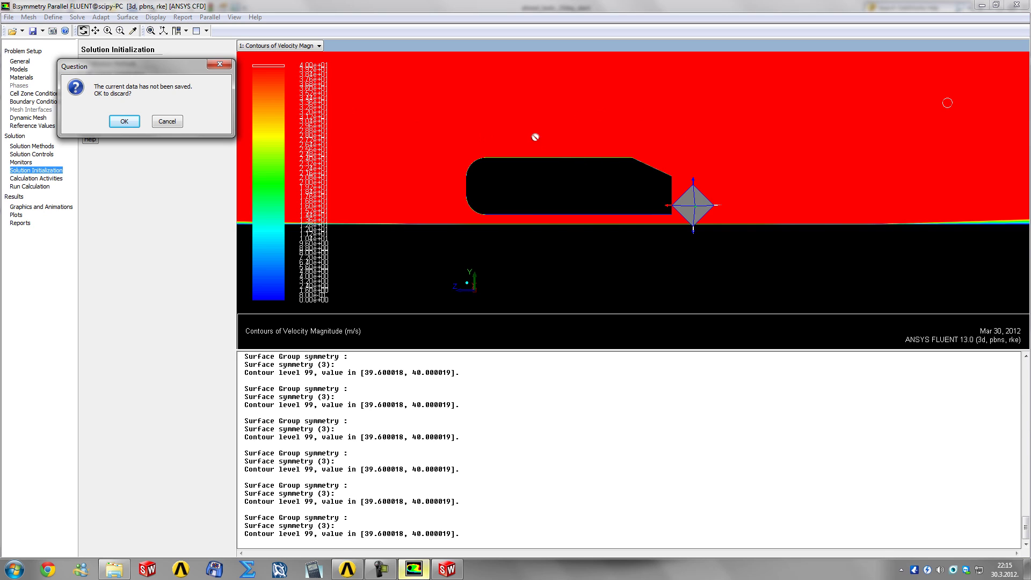
pyautogui.click(124, 121)
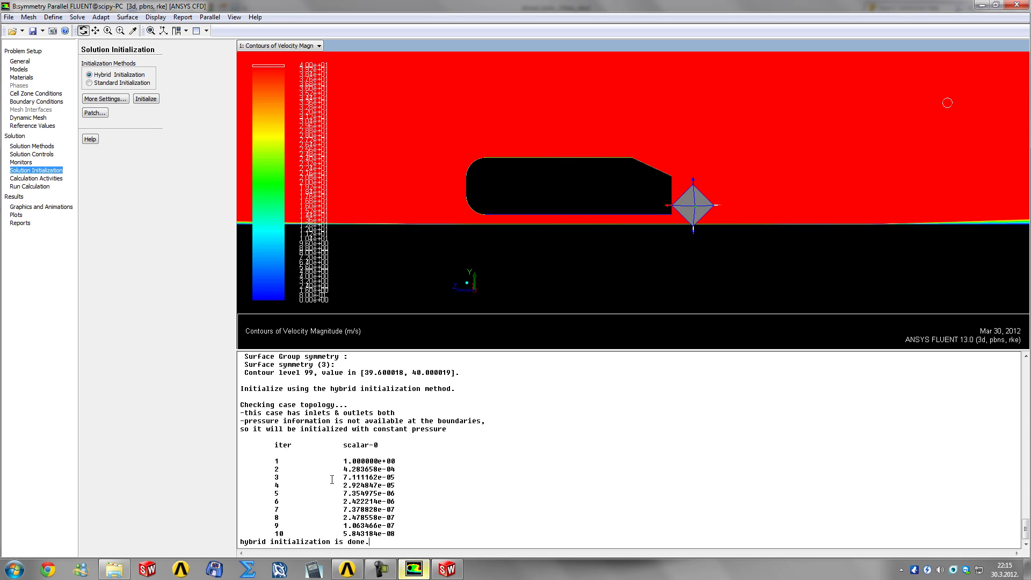
pyautogui.moveTo(270, 463); pyautogui.dragTo(427, 525)
pyautogui.click(427, 525)
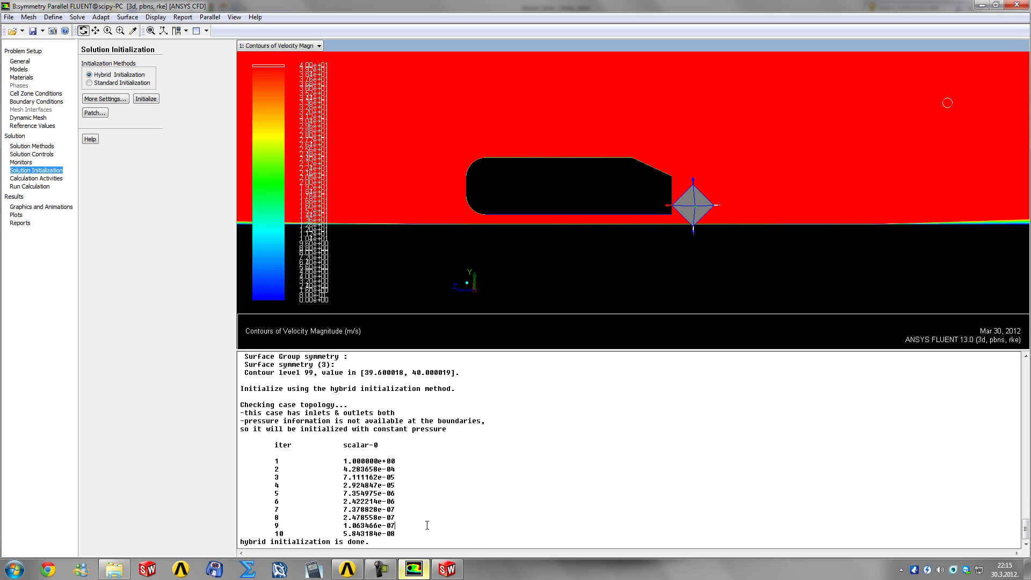